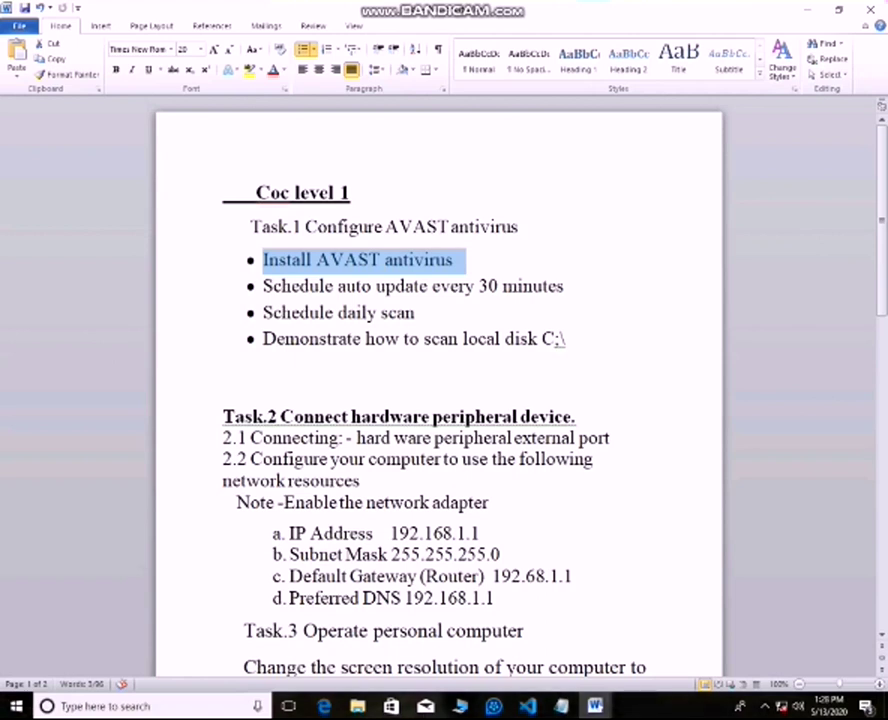
- Expand the taskbar's hidden-icons tray to reveal the Avast icon
left_click(770, 706)
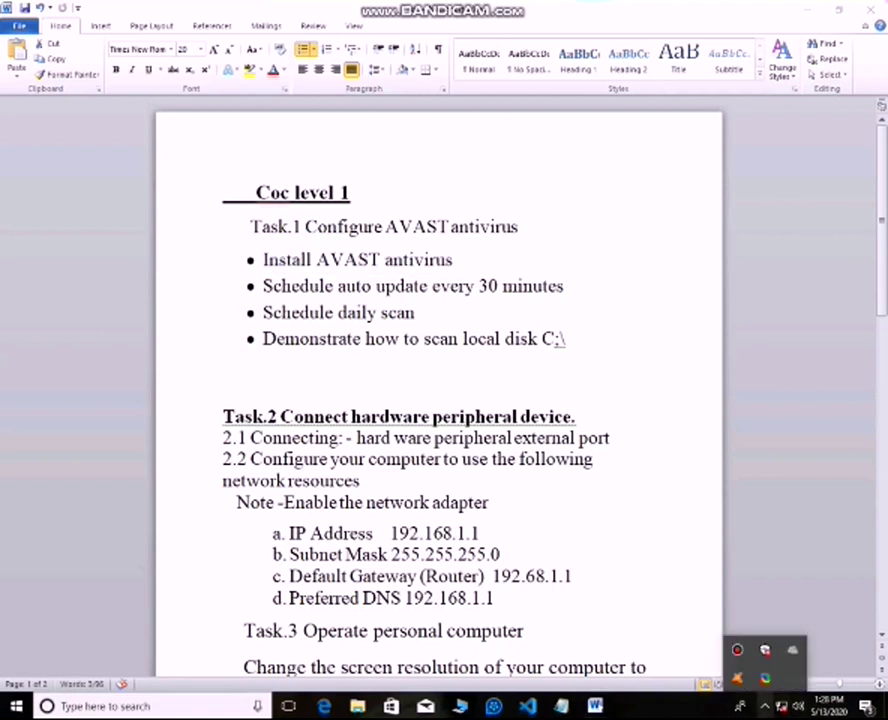
- Open Avast Internet Security from the tray and go to its Update settings
left_click(737, 678)
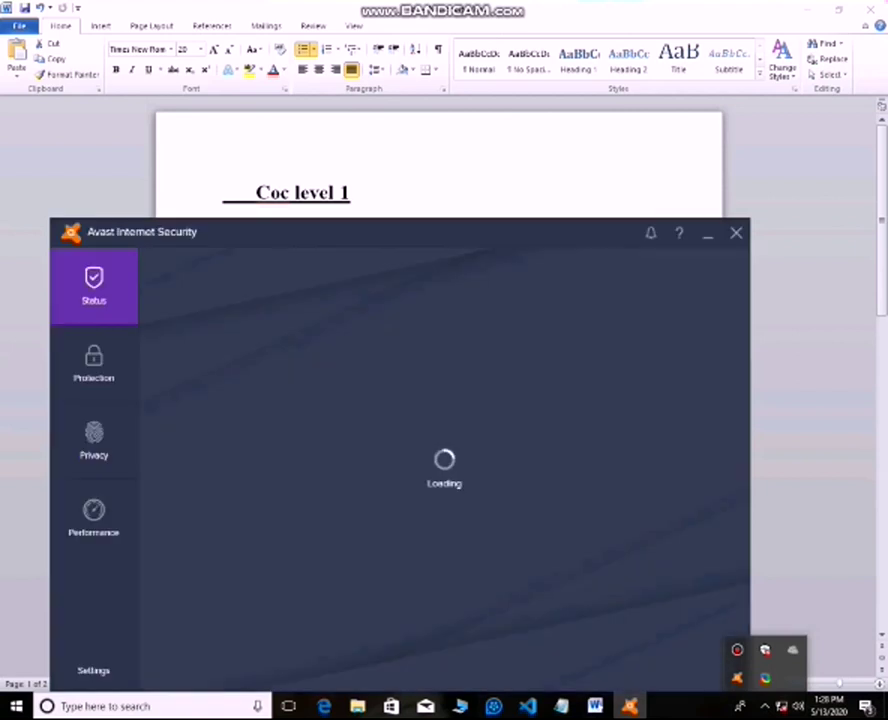
mouse_move(384, 240)
left_mouse_down()
mouse_move(406, 90)
mouse_move(507, 332)
mouse_move(495, 383)
mouse_move(553, 232)
mouse_move(562, 132)
left_mouse_up()
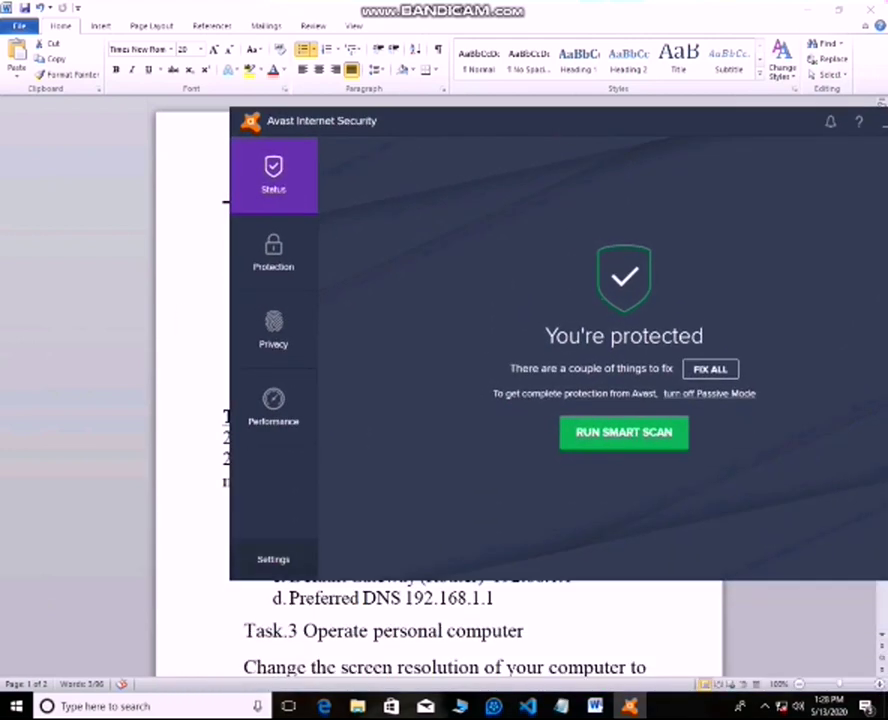
left_click(273, 559)
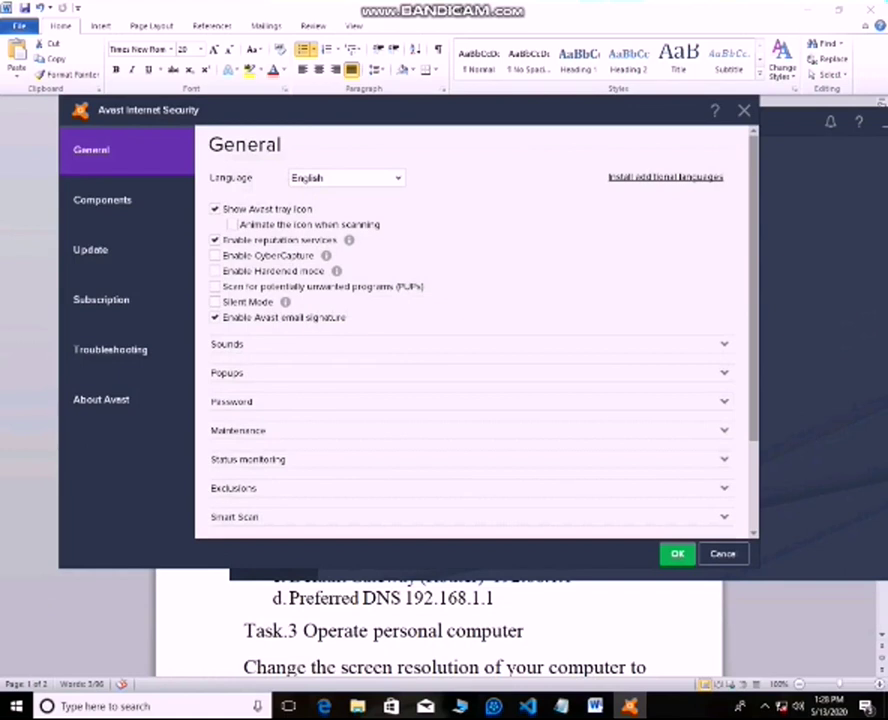
left_click(95, 250)
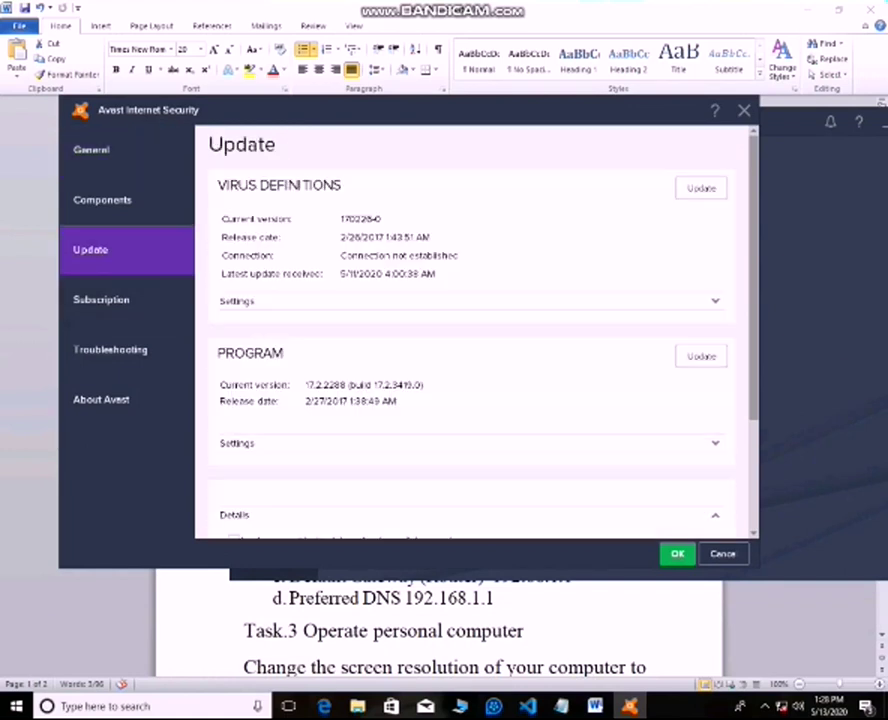
- Set the auto-update interval in the update details to 30 minutes
scroll(470, 330, "down", 1)
scroll(470, 330, "down", 2)
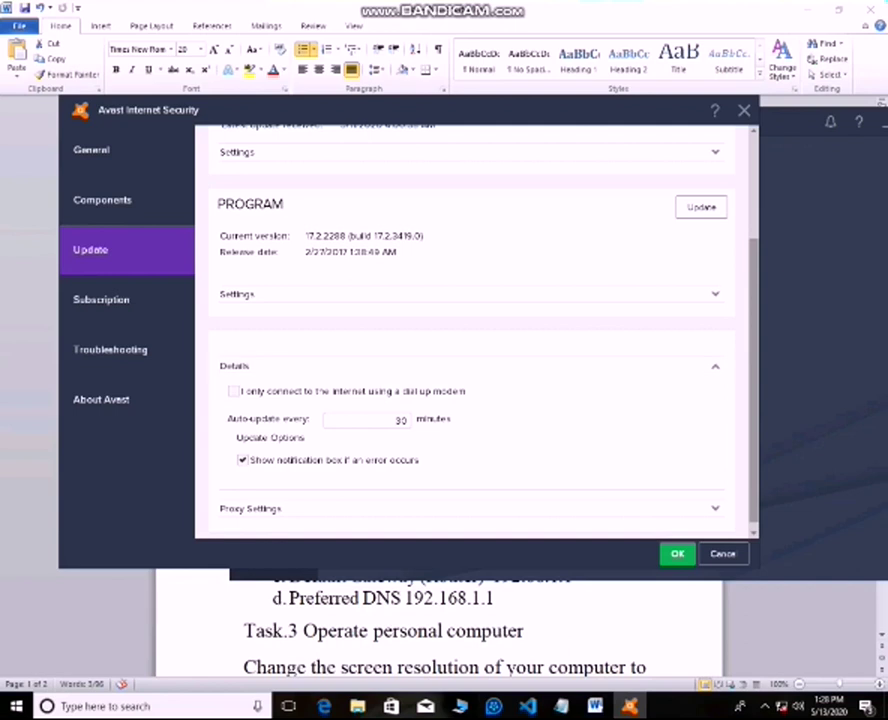
left_click(470, 366)
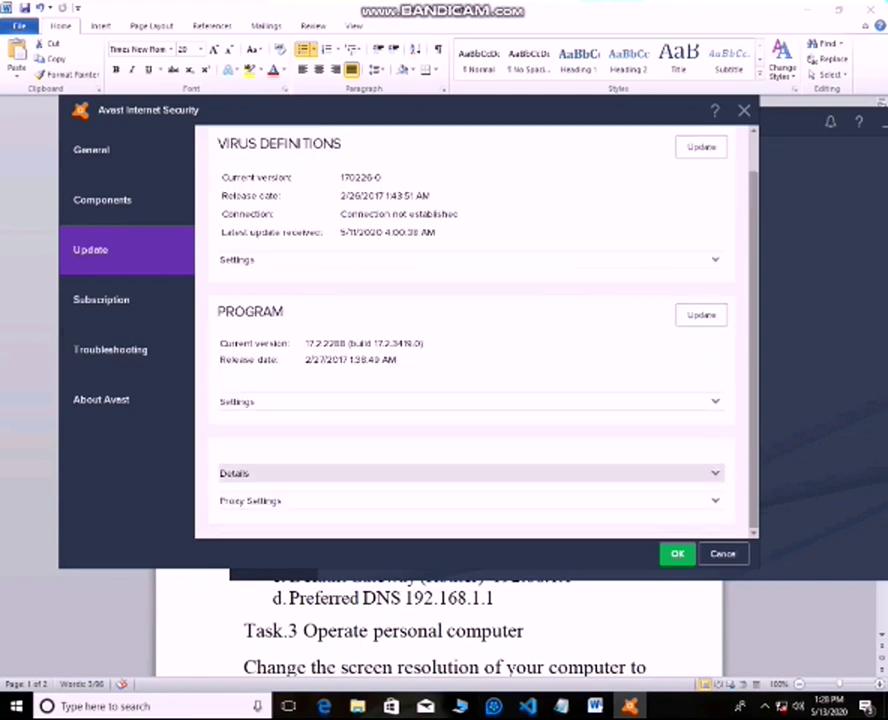
left_click(470, 473)
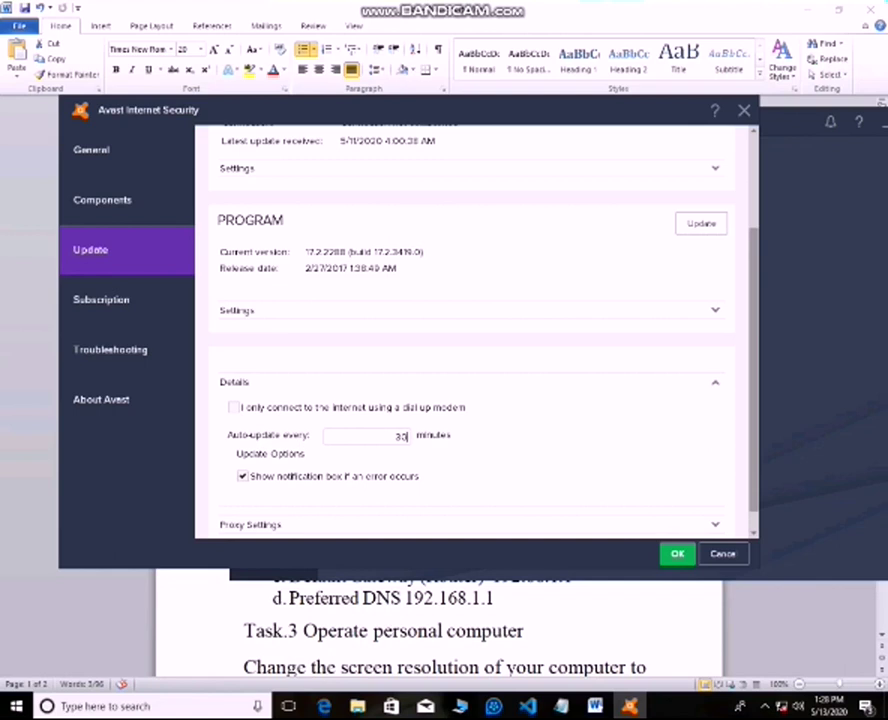
key("BackSpace")
key("BackSpace")
type("30")
scroll(475, 330, "down", 1)
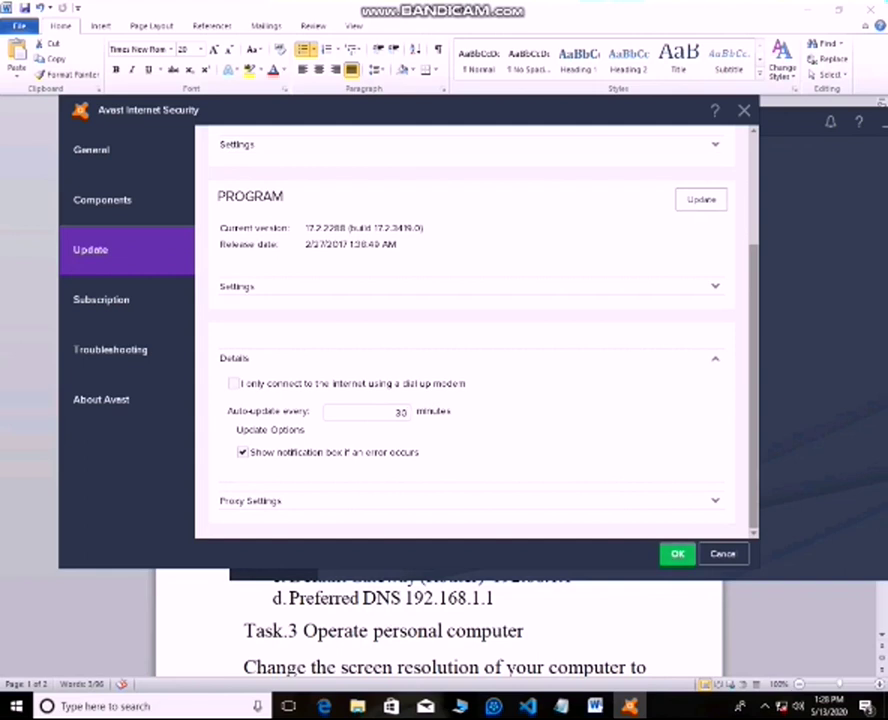
- Close the Update settings and open Protection > Antivirus in Avast
key("Return")
left_click_drag(400, 120, 421, 457)
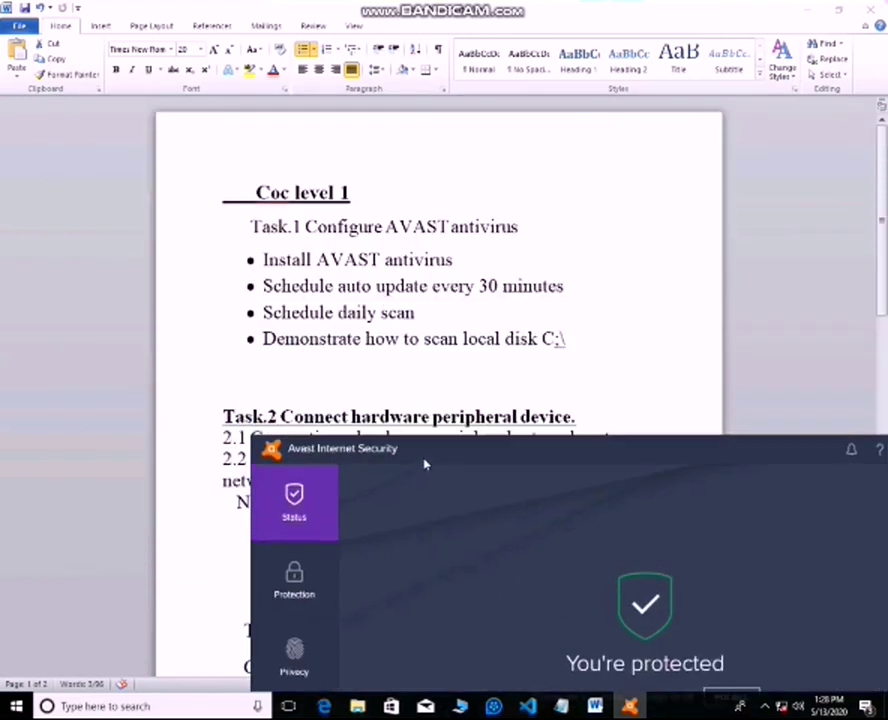
scroll(293, 321, "down", 1)
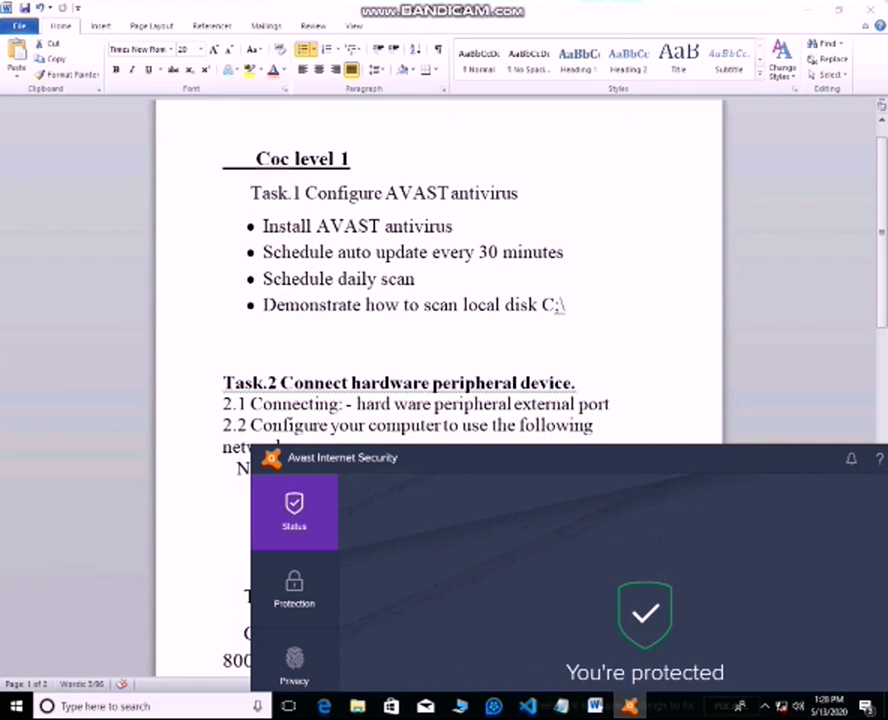
left_click_drag(441, 461, 387, 203)
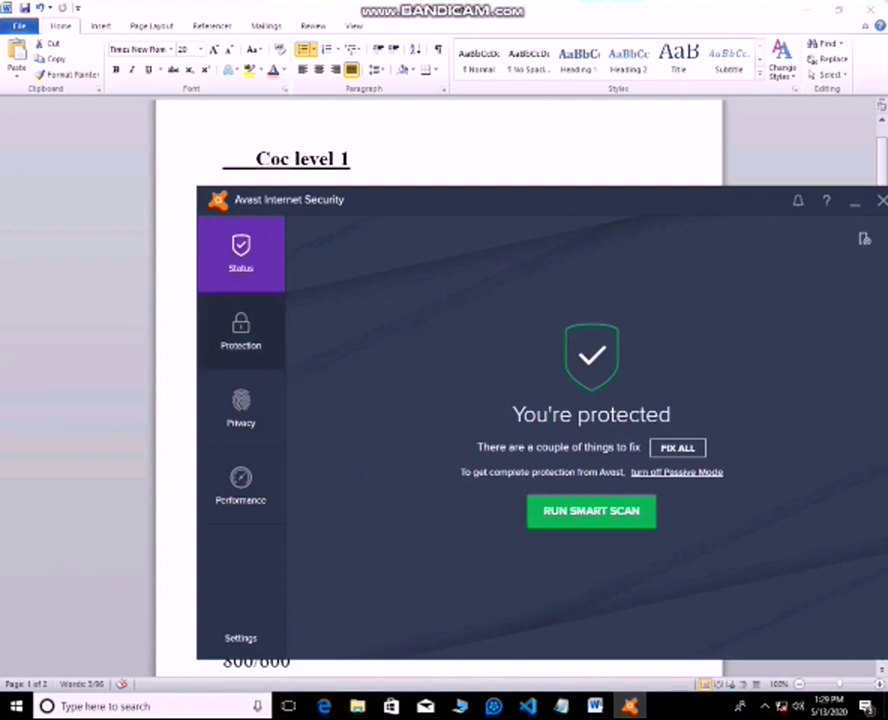
left_click_drag(380, 214, 286, 197)
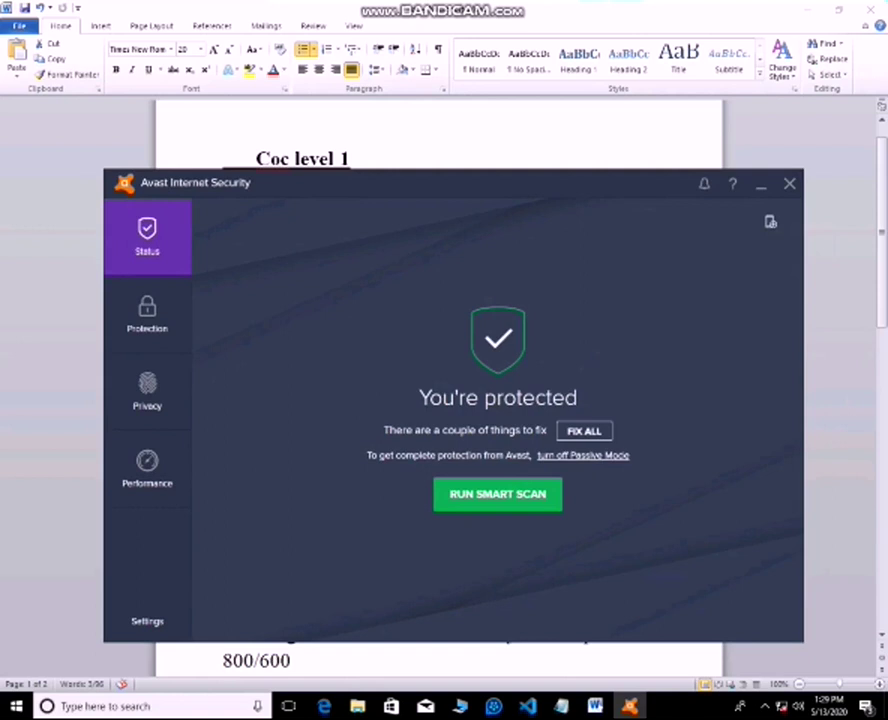
left_click(147, 315)
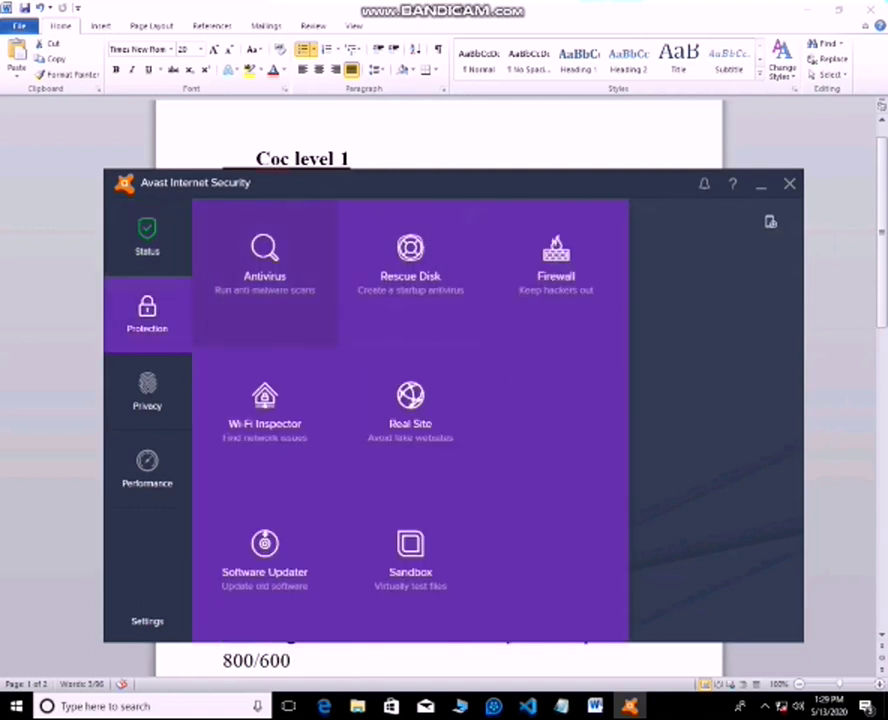
left_click(265, 265)
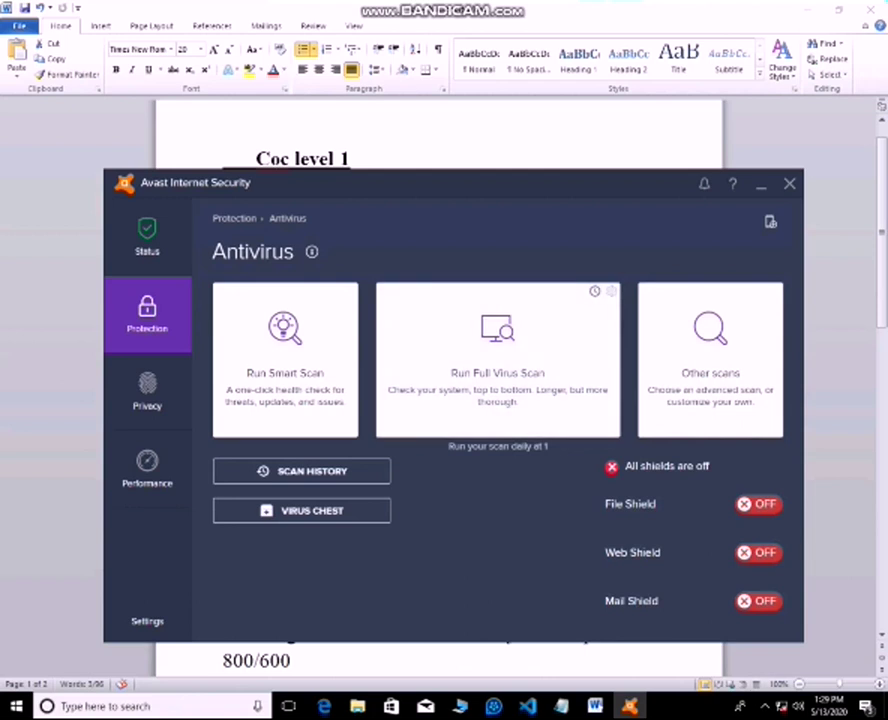
- Schedule the Full Virus Scan to run Daily on all days of the week
left_click(594, 291)
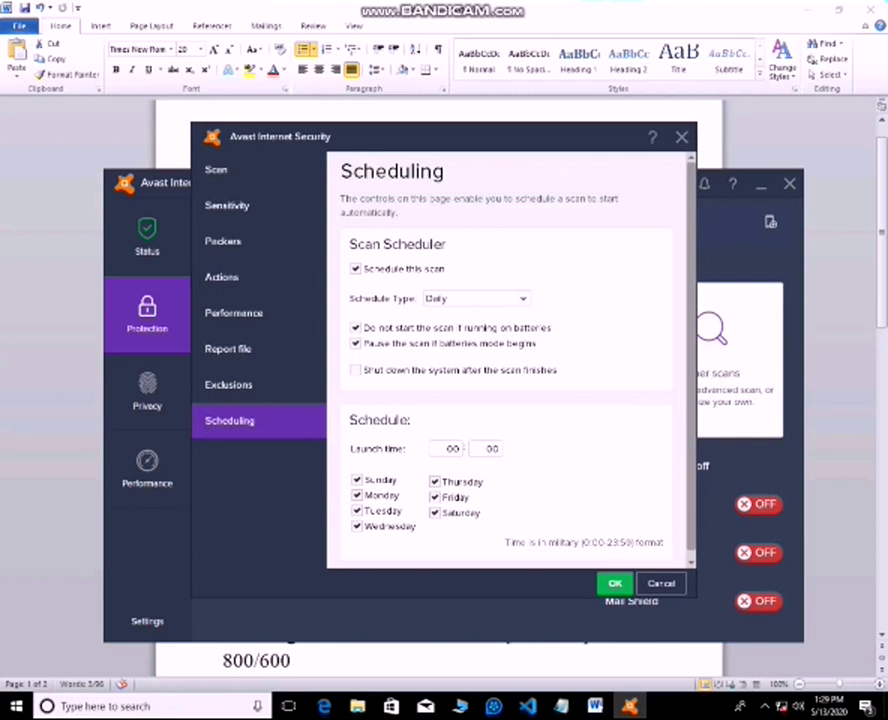
left_click_drag(452, 146, 491, 179)
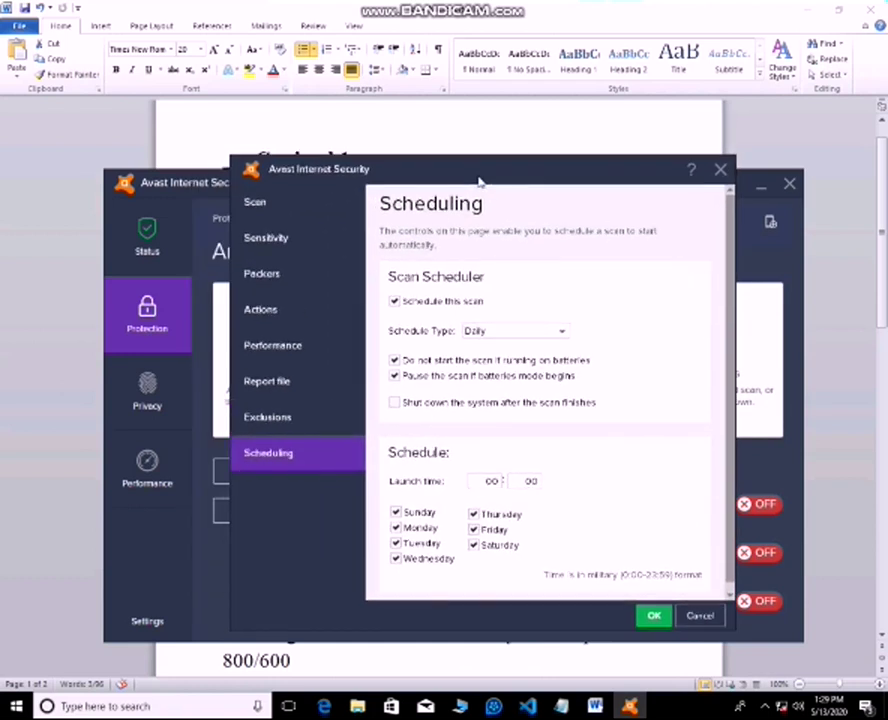
left_click(394, 301)
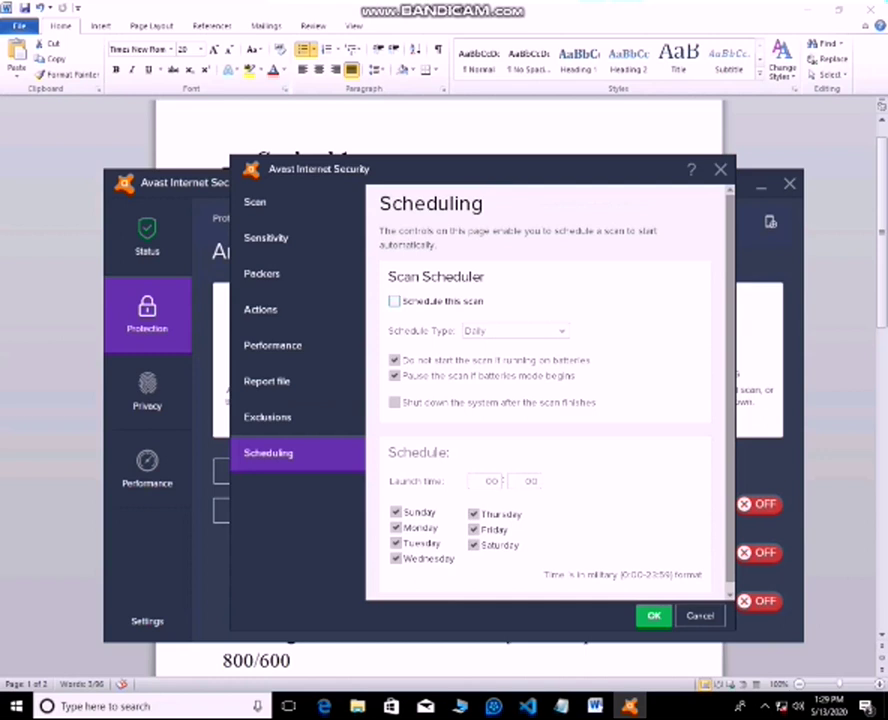
left_click(394, 301)
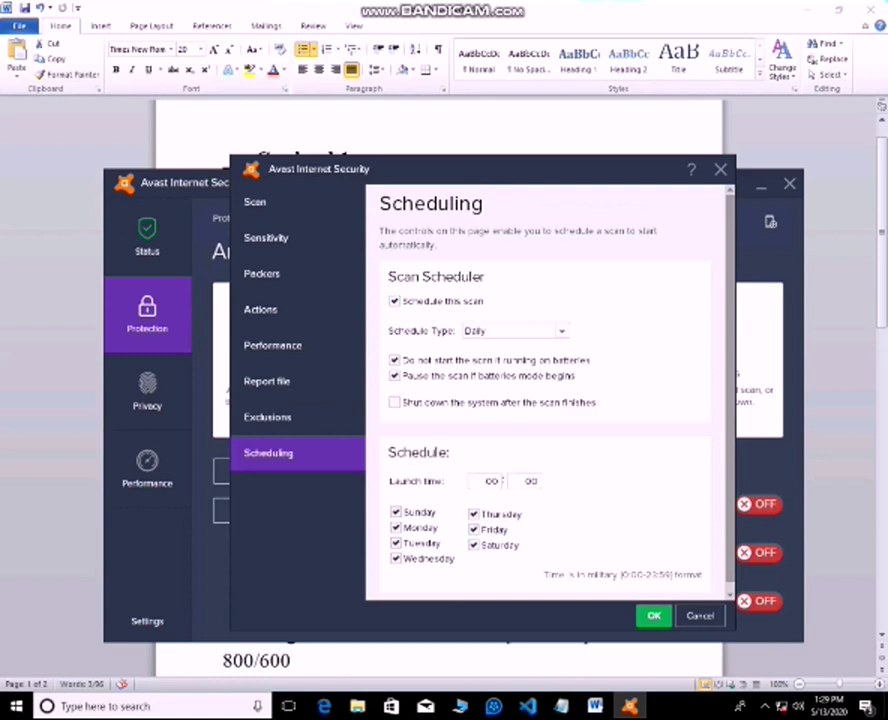
left_click(513, 330)
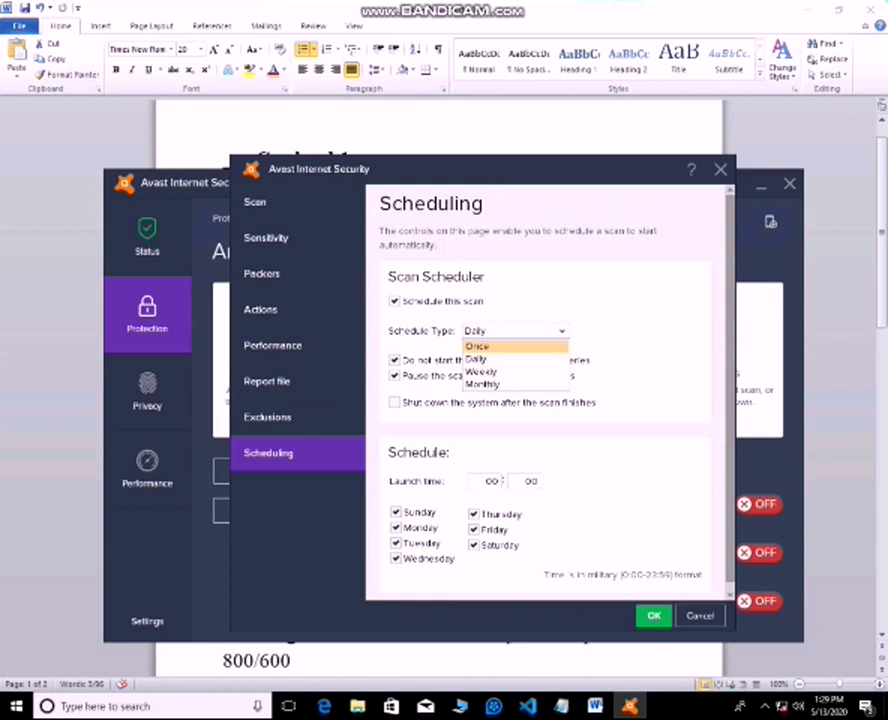
key("Up")
key("Down")
key("Down")
key("Down")
key("Up")
key("Down")
key("Up")
key("Up")
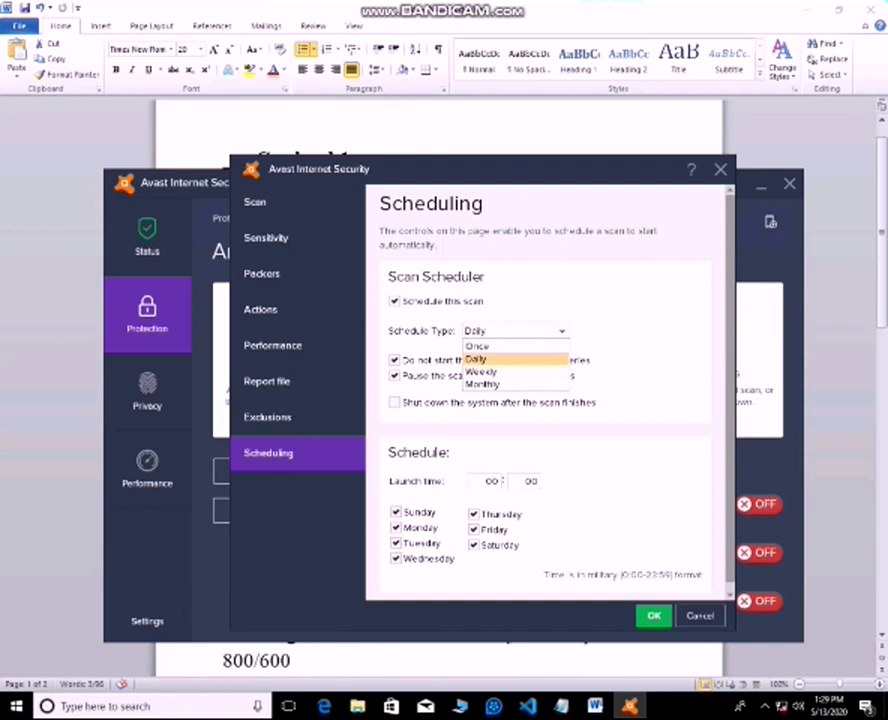
key("Return")
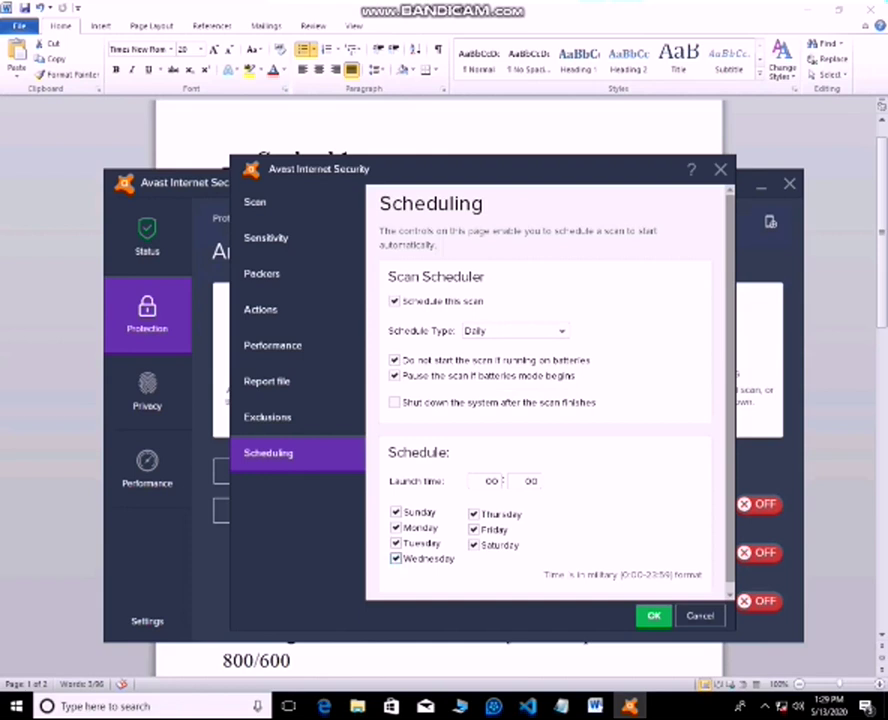
key("shift+Tab")
key("shift+Tab")
key("shift+Tab")
- Save the scan schedule, close the Avast window, and open the Start menu
key("Return")
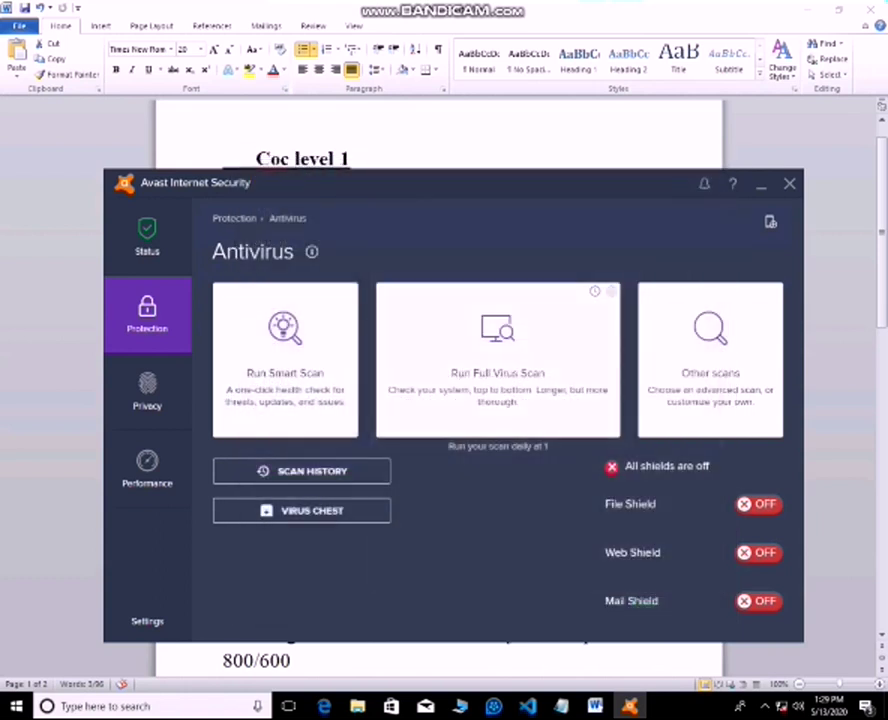
left_click_drag(366, 190, 280, 338)
left_click_drag(386, 331, 368, 369)
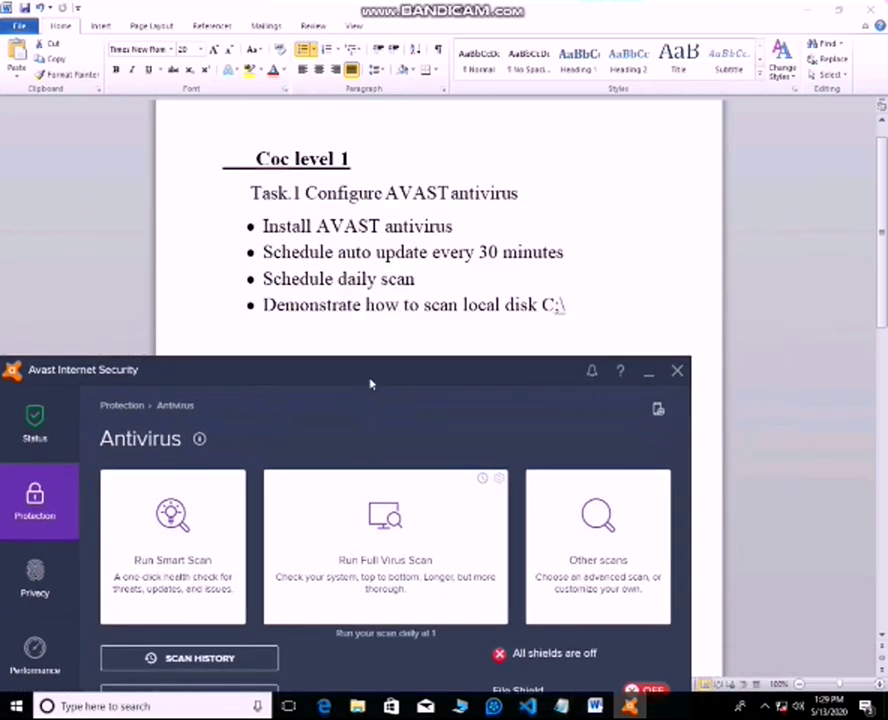
left_click(677, 370)
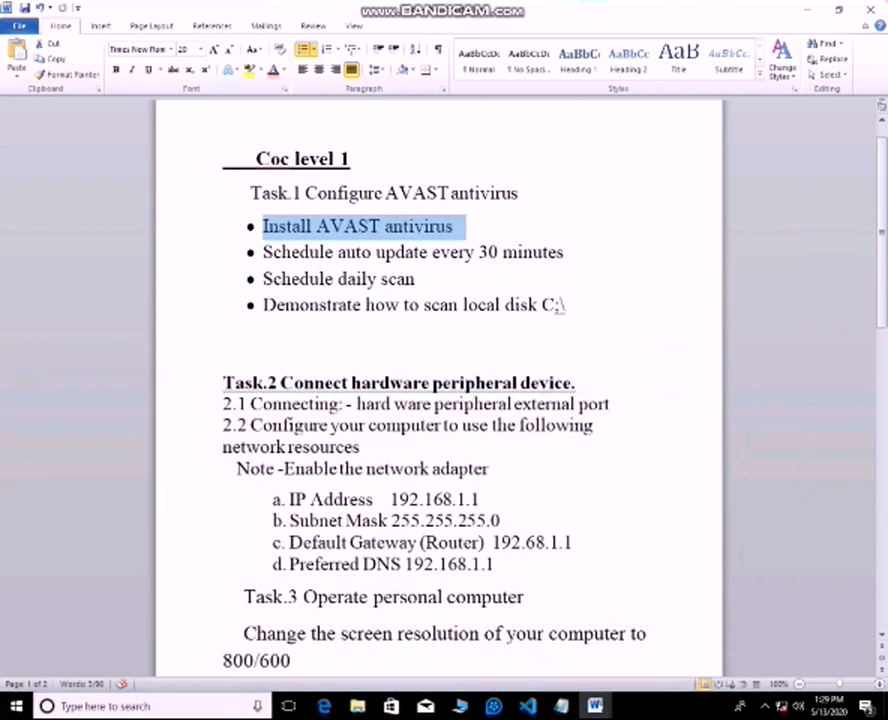
left_click(561, 305)
key("super")
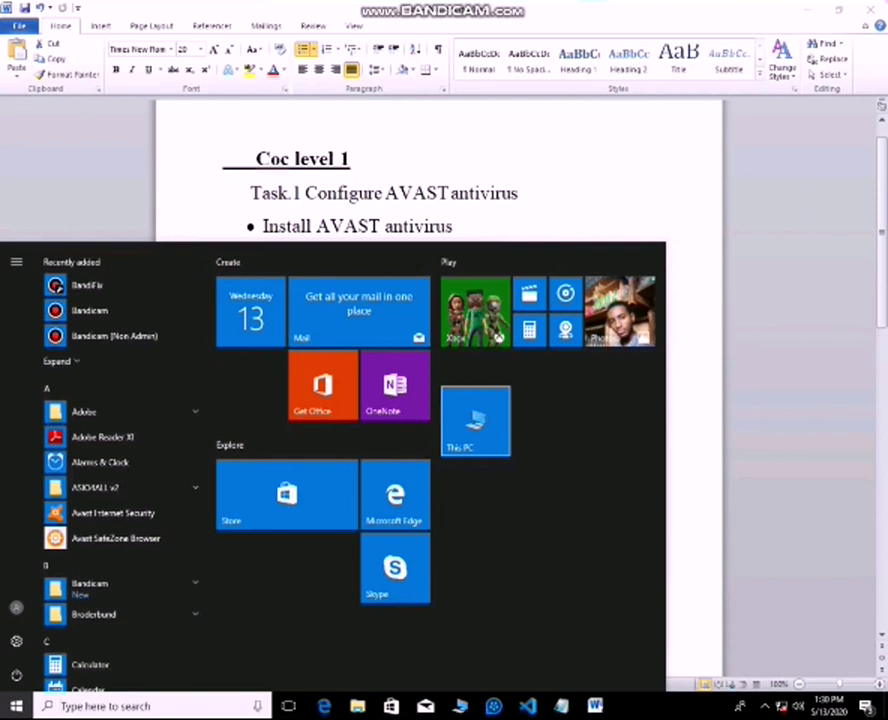
- Start an Avast scan of Local Disk (C:) from This PC, minimize it, and return to Word
left_click(475, 420)
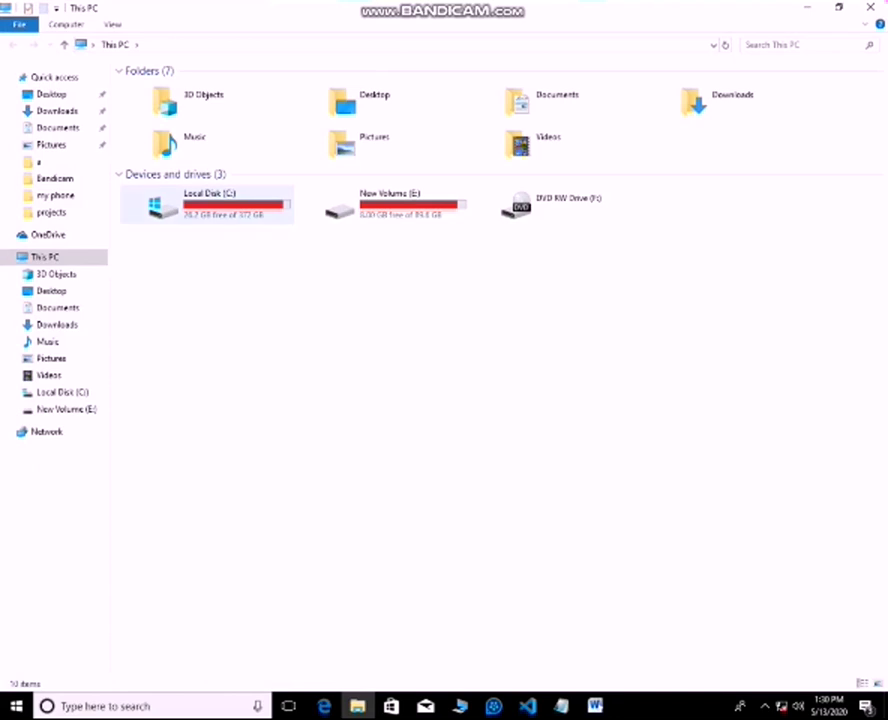
left_click(200, 205)
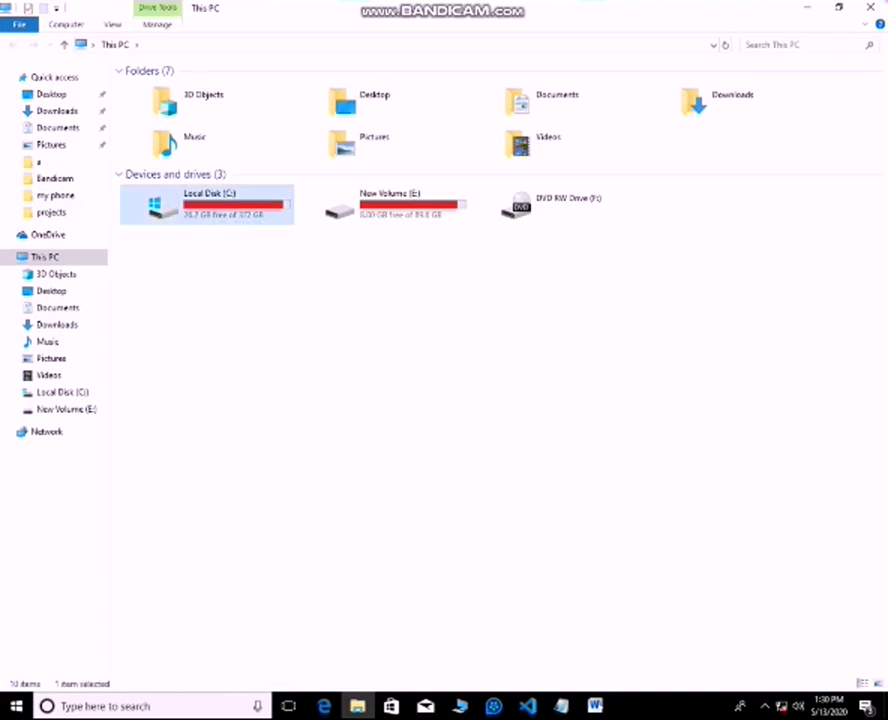
right_click(206, 187)
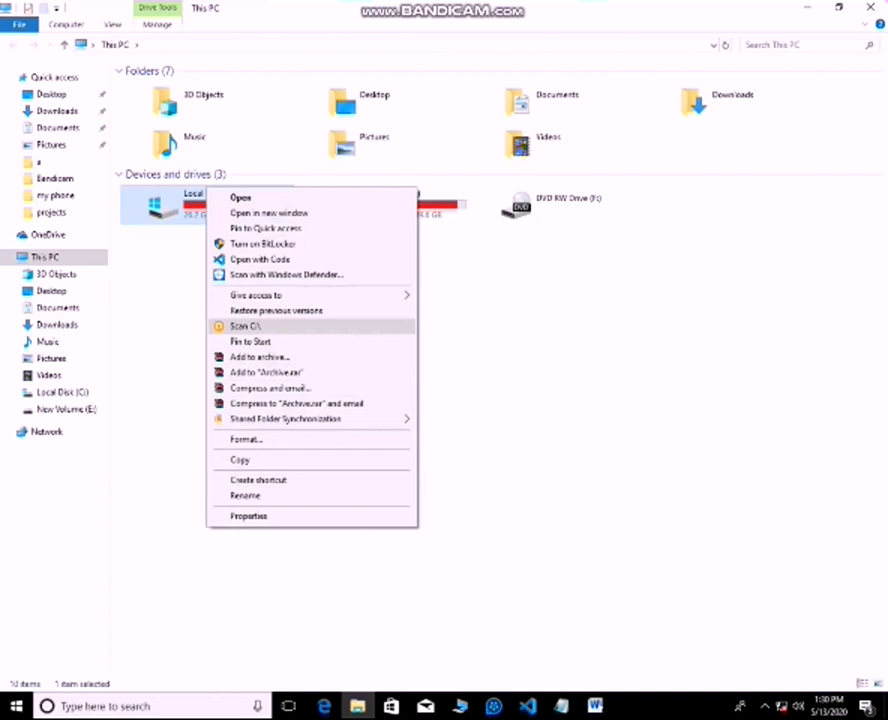
left_click(245, 326)
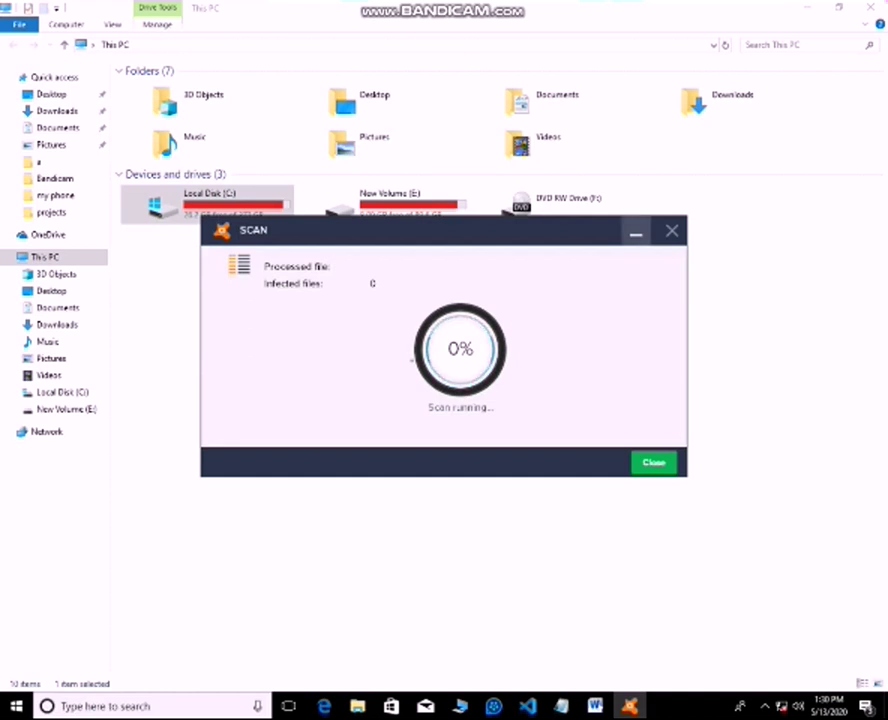
left_click(635, 231)
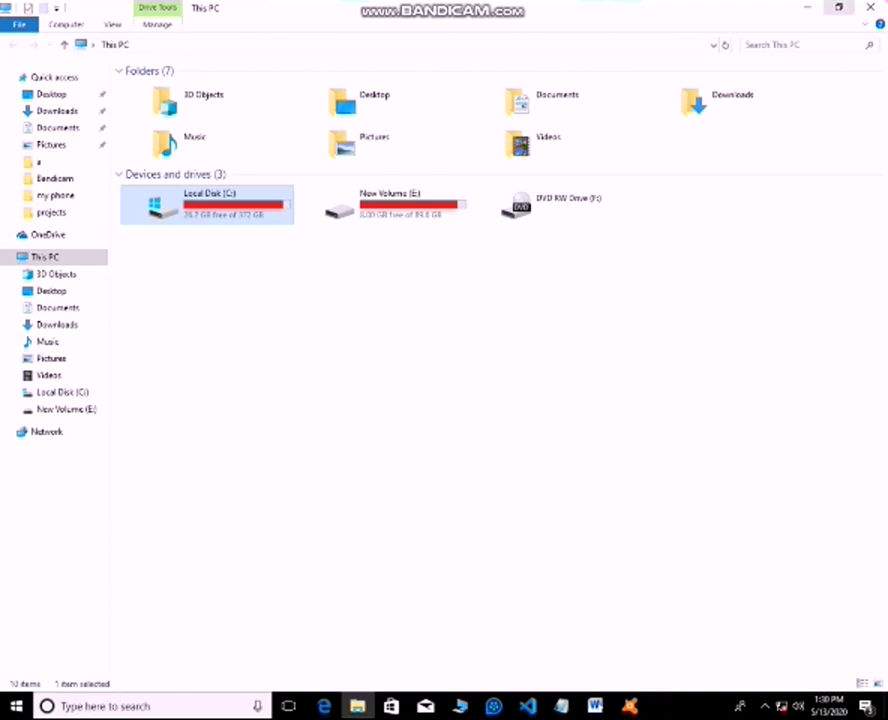
key("alt+Tab")
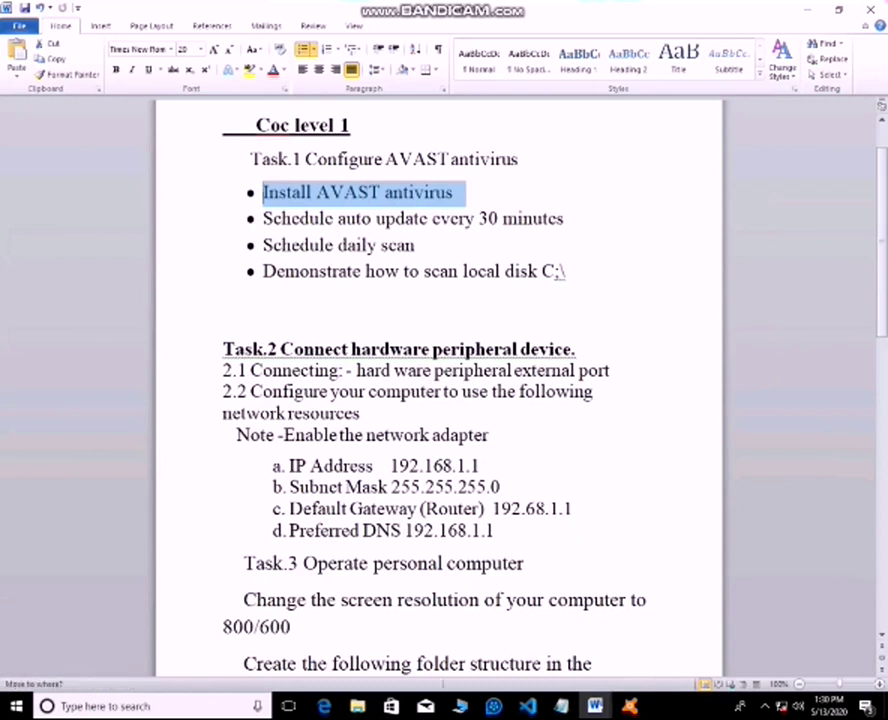
left_click(316, 192)
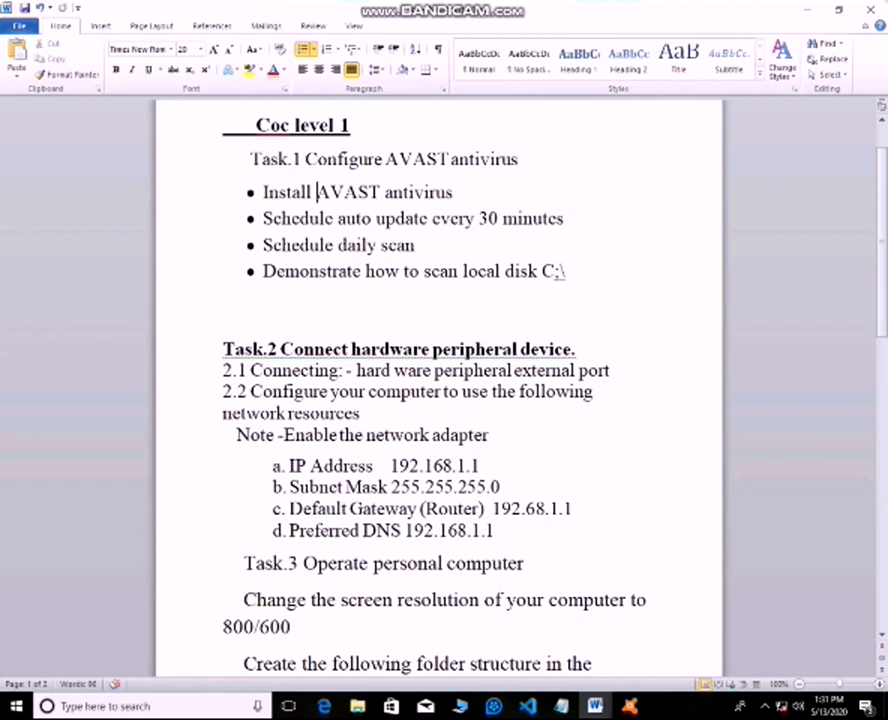
scroll(440, 390, "down", 1)
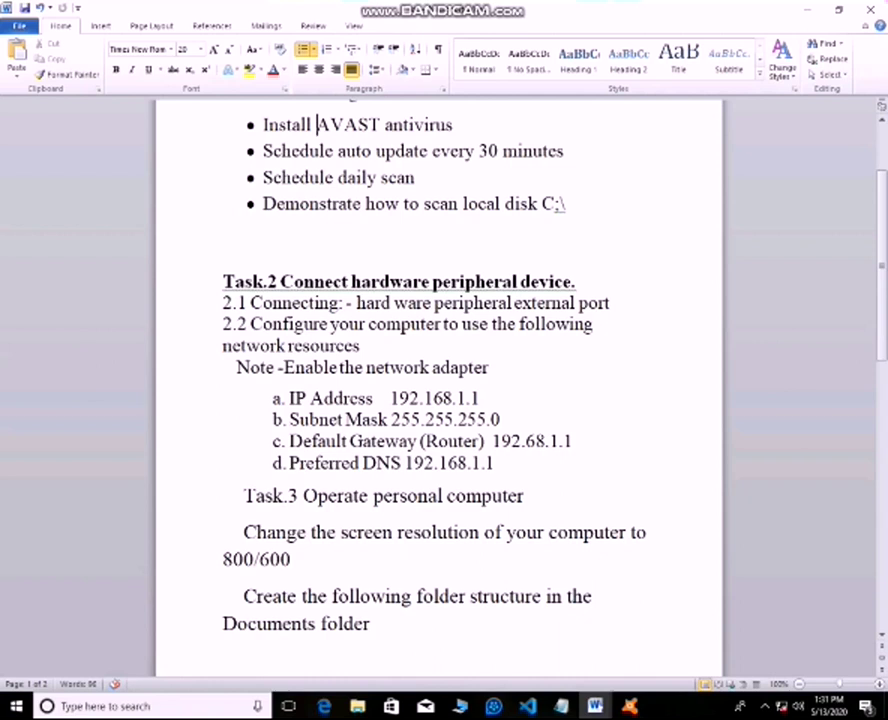
scroll(440, 390, "down", 1)
left_click_drag(291, 366, 494, 430)
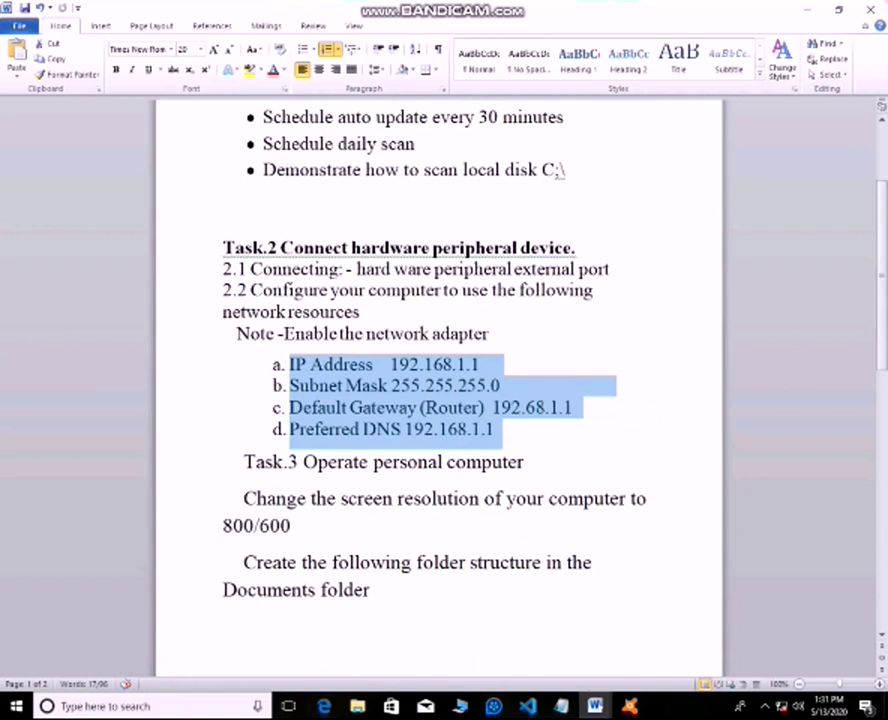
left_click(494, 430)
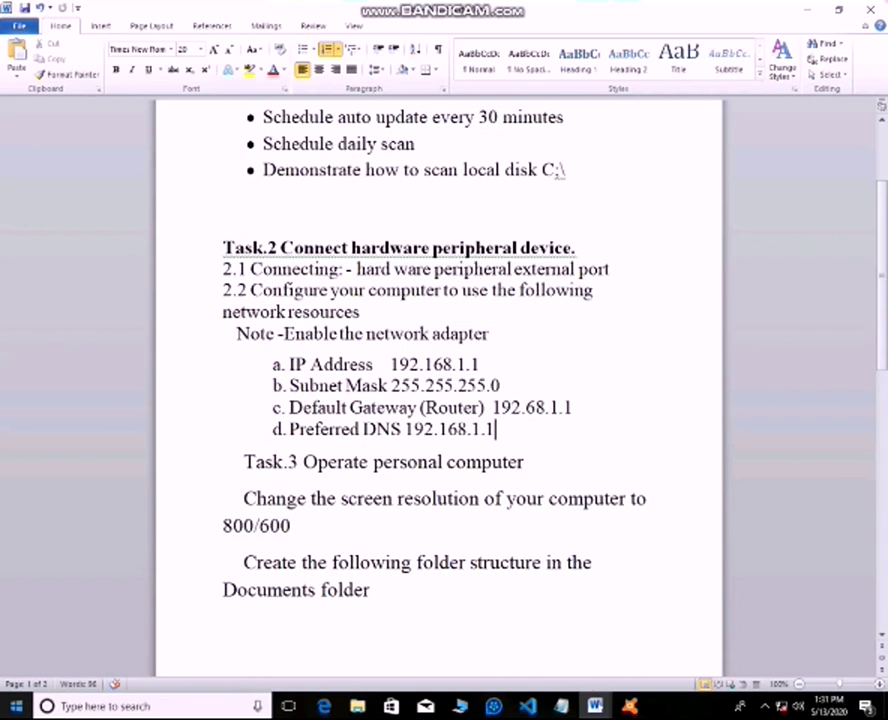
- Launch Control Panel via a 'con' search and select Ethernet in Network Connections
key("super")
key("super+s")
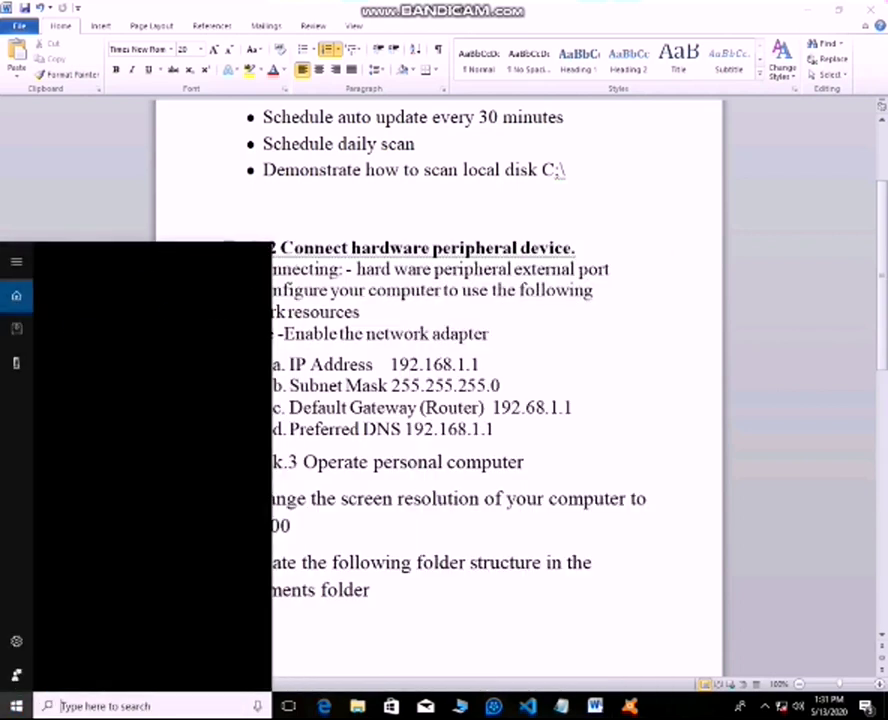
type("con")
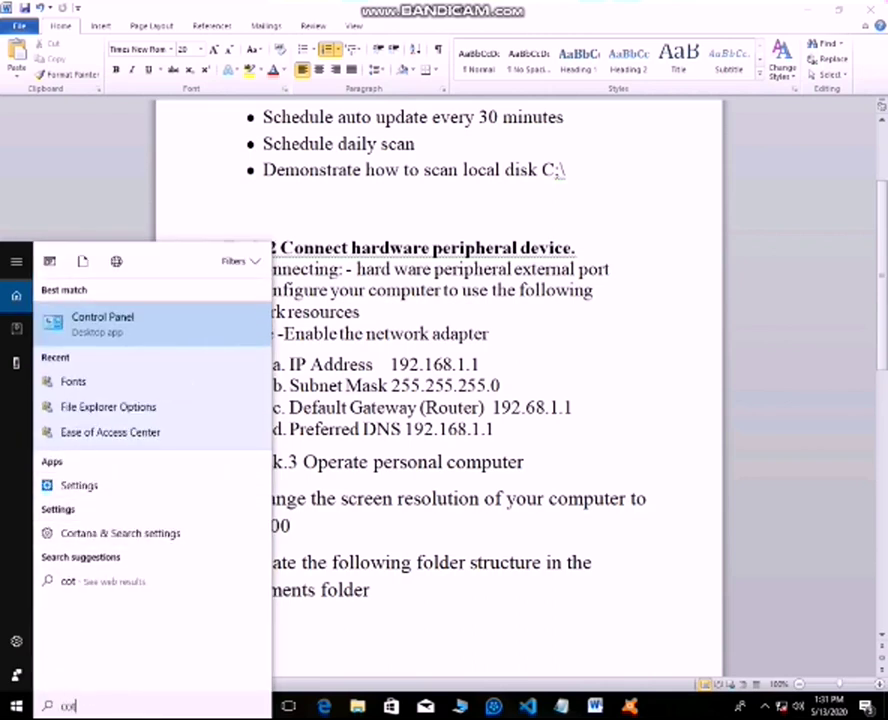
key("Return")
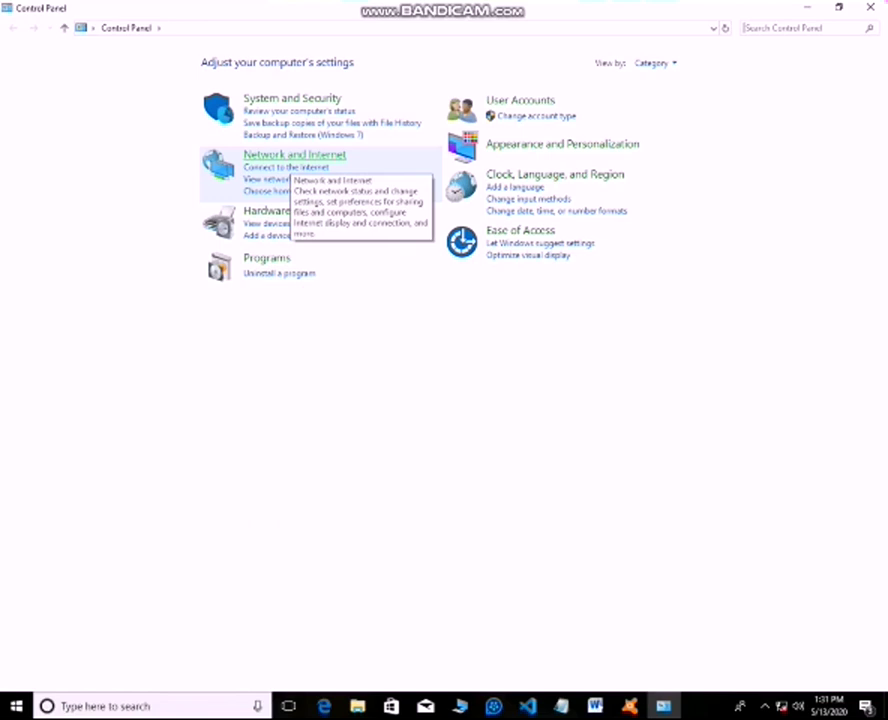
left_click(294, 155)
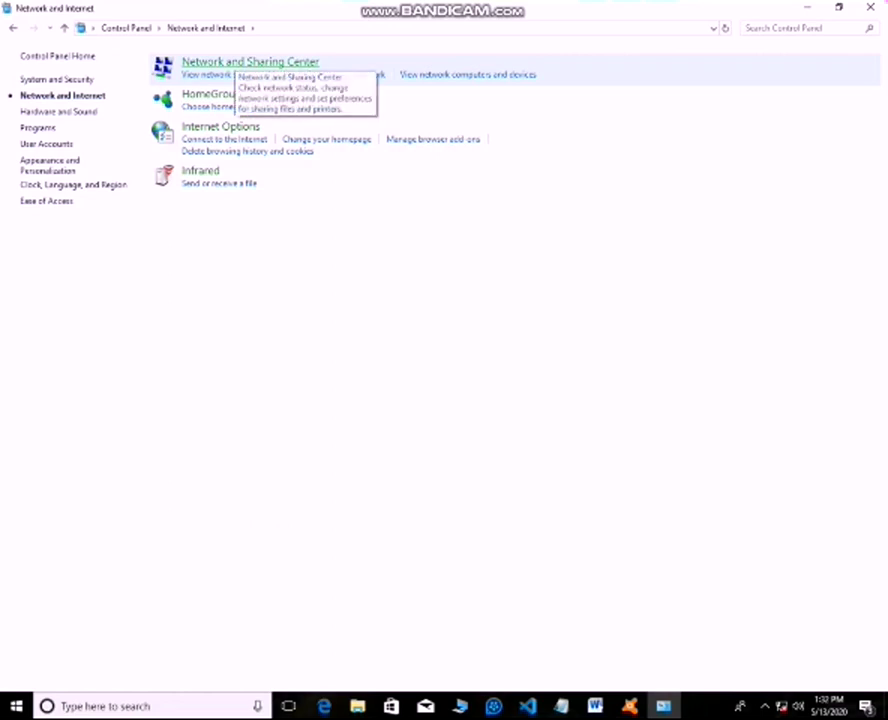
left_click(240, 62)
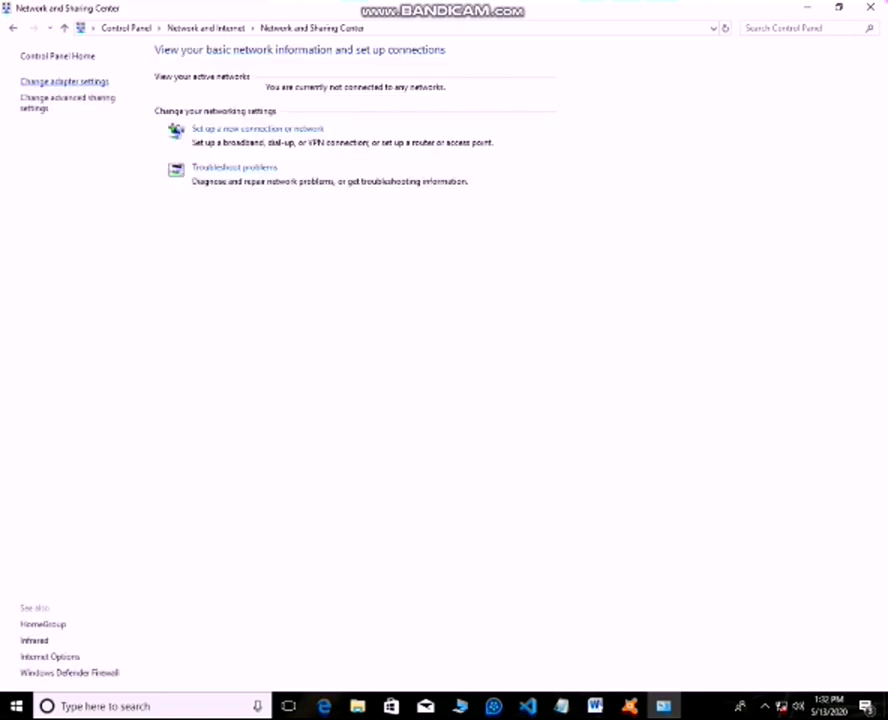
left_click(64, 81)
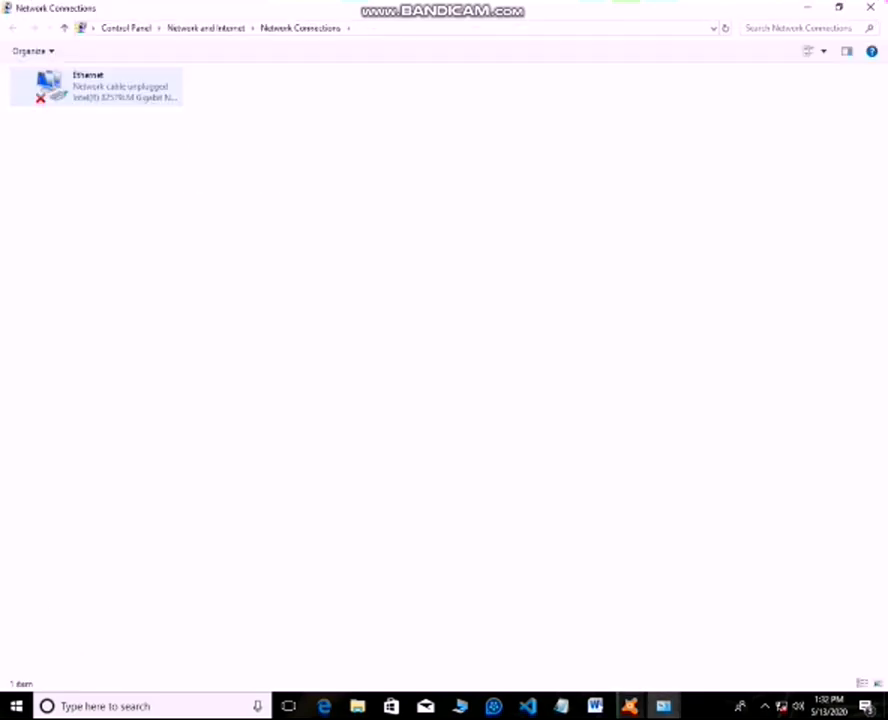
left_click(95, 85)
- Open the Ethernet adapter's Internet Protocol Version 4 (TCP/IPv4) properties
right_click(111, 95)
left_click(150, 232)
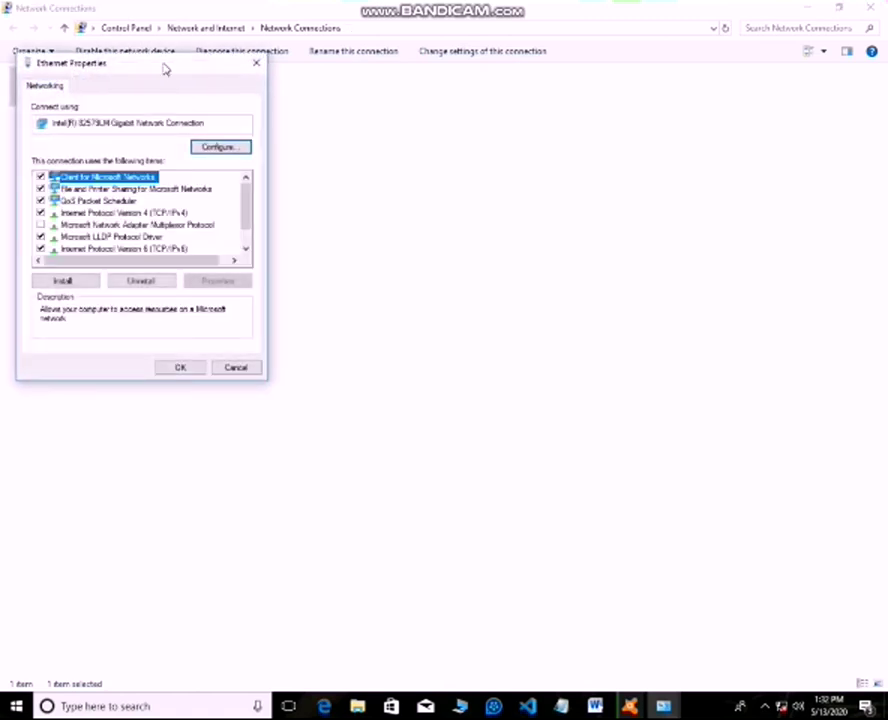
left_click_drag(165, 68, 405, 59)
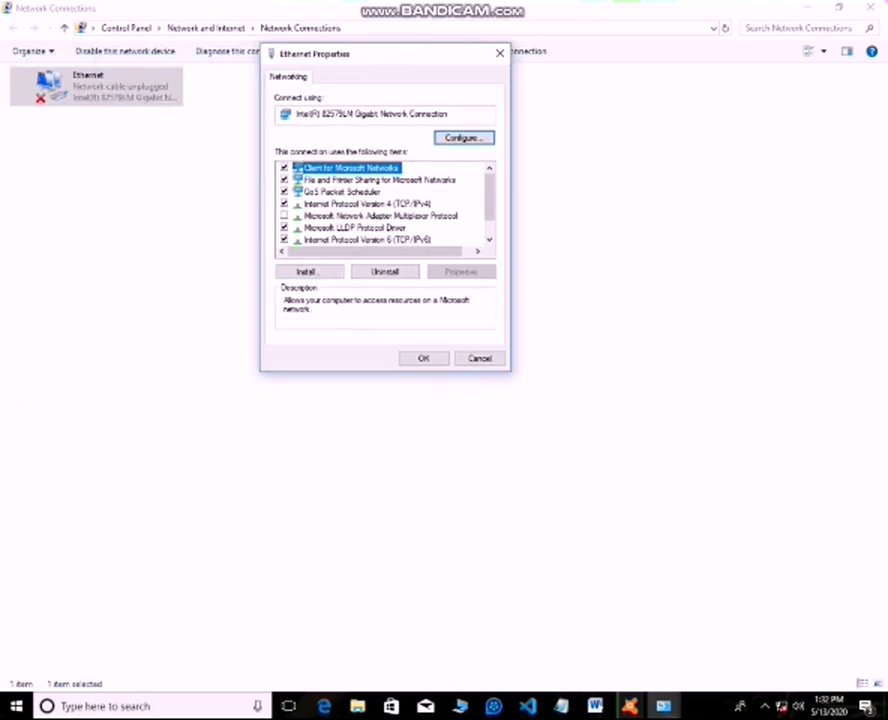
key("Down")
key("Down")
key("Down")
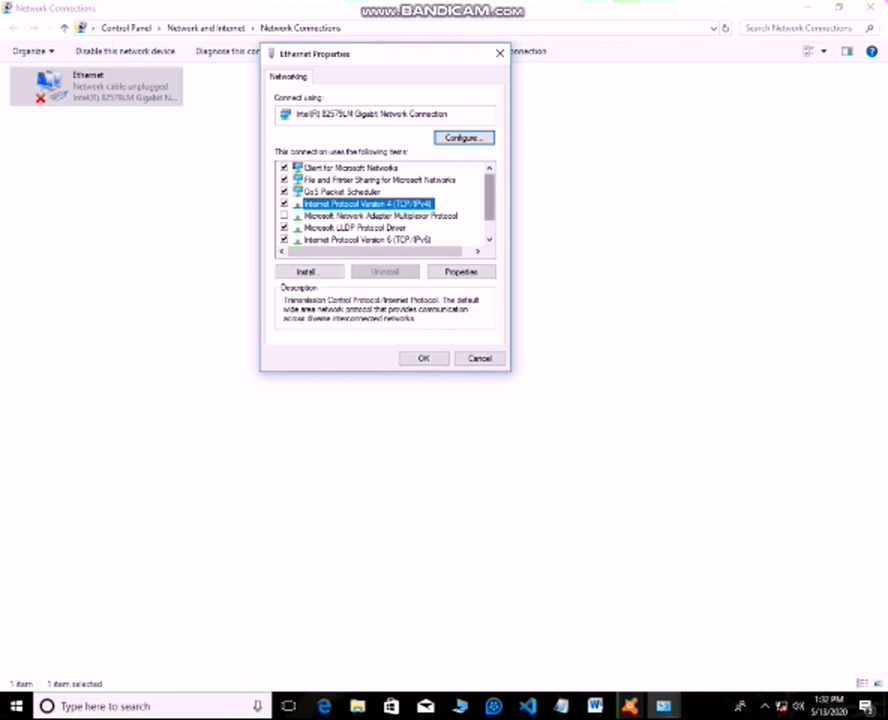
key("Tab")
key("Tab")
key("Return")
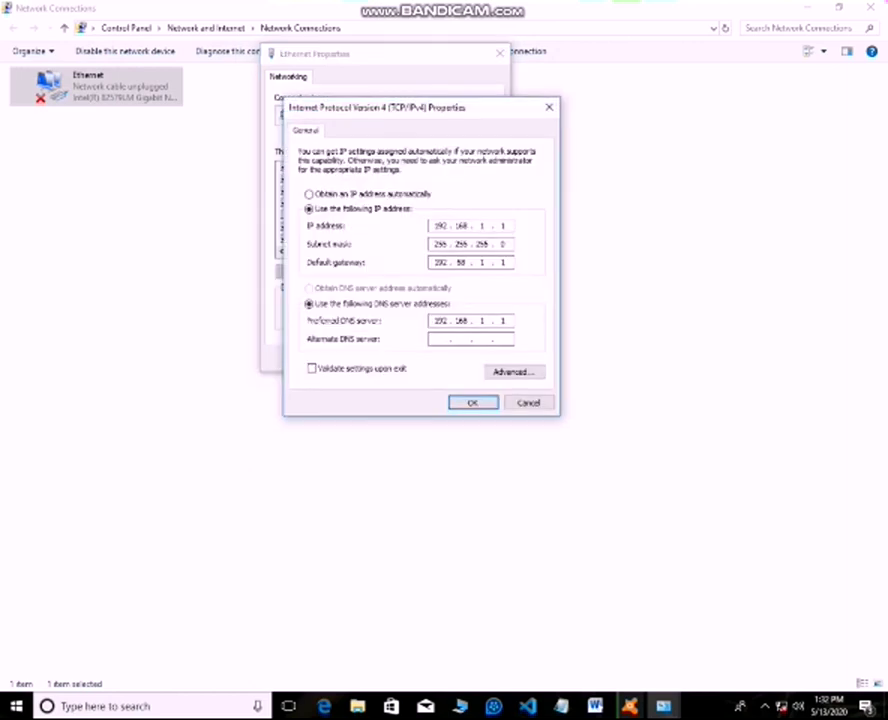
left_click_drag(418, 107, 551, 98)
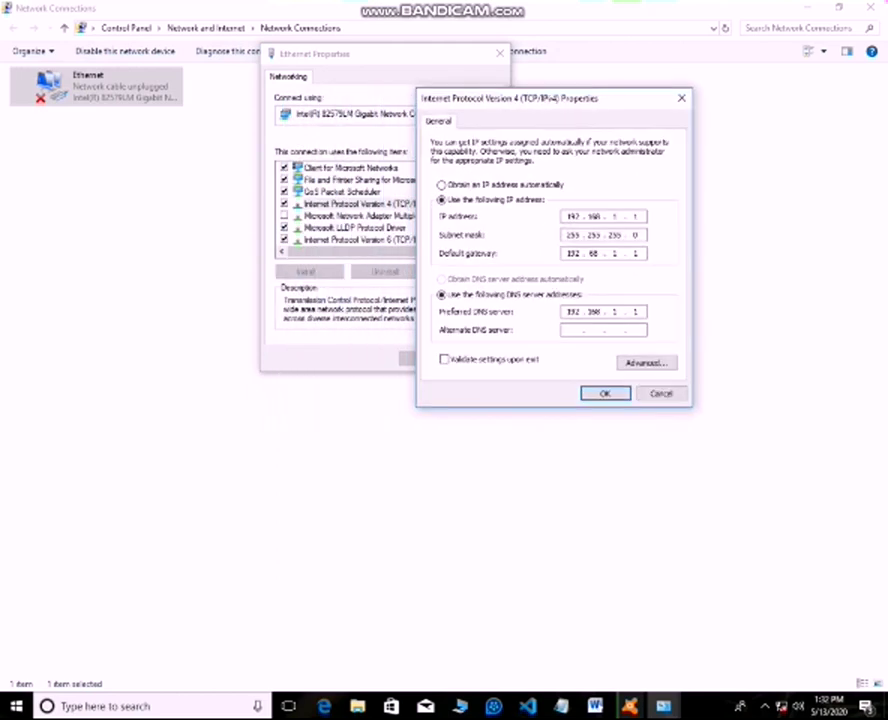
- Enter static IP 192.168.1.1, mask 255.255.255.0 and gateway 192.68.1.1, then submit
key("Up")
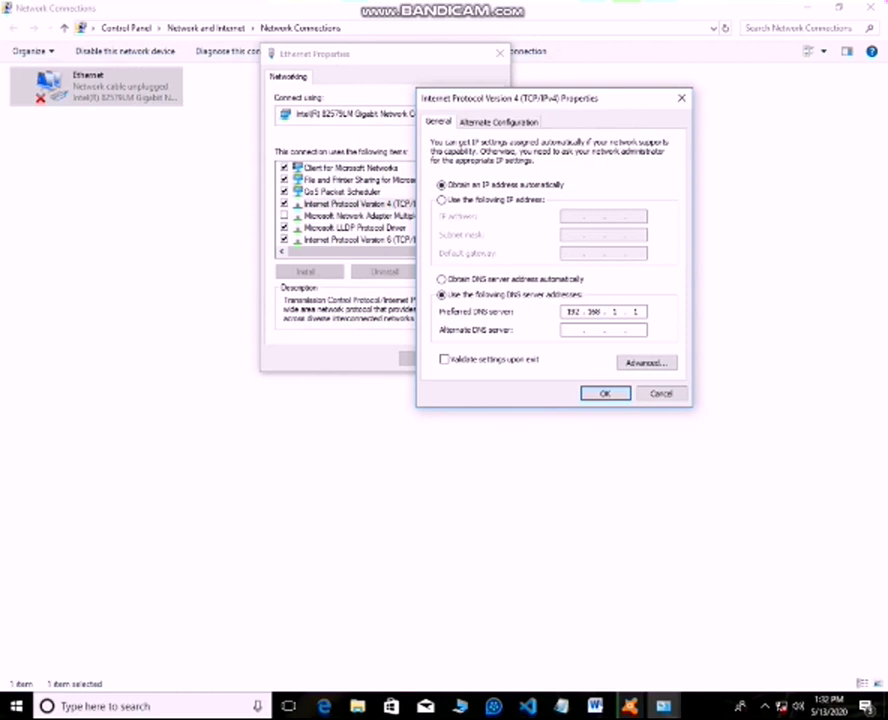
key("Down")
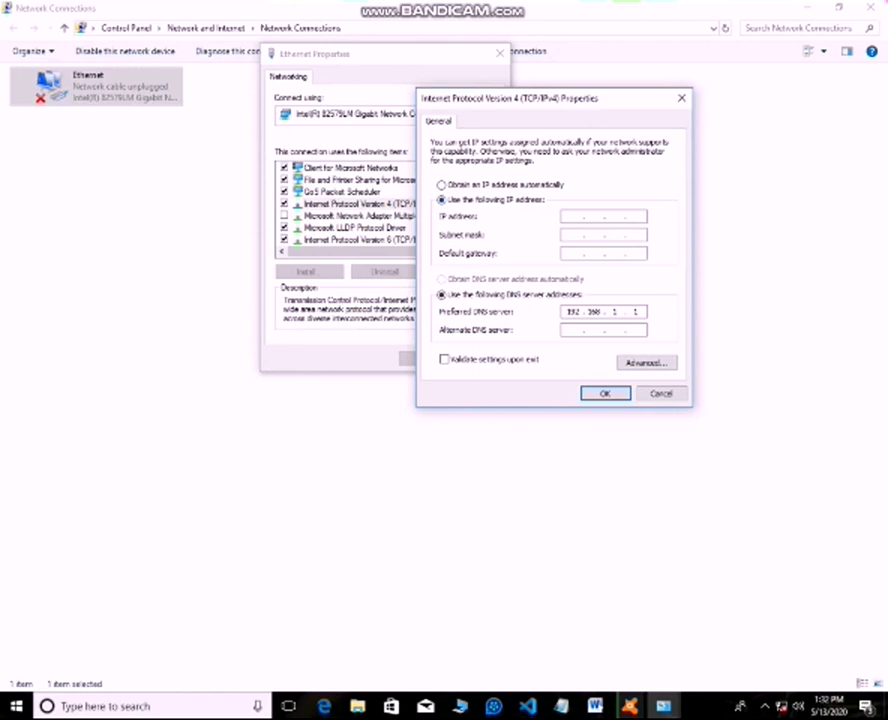
type("1")
type("92.")
type("168.1")
type(".1")
key("Tab")
key("Tab")
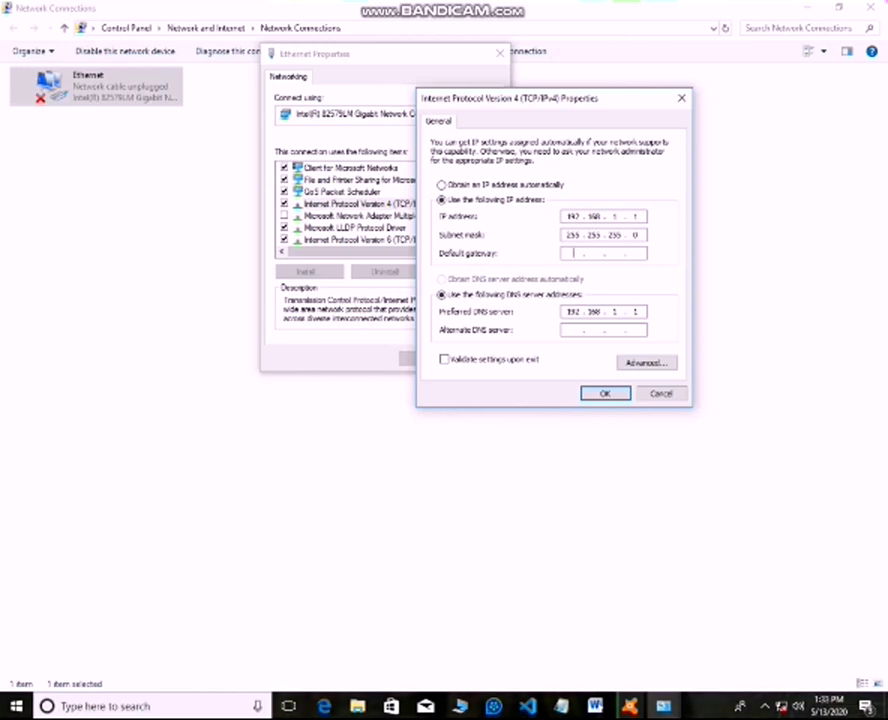
type("192 . ")
type("168 . ")
type("1 . 1")
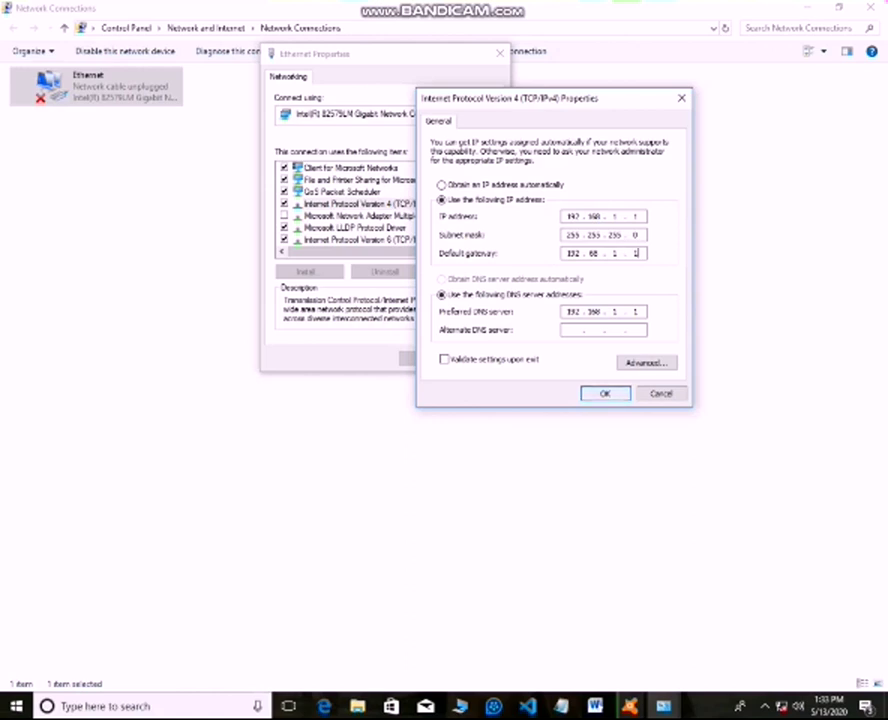
key("Return")
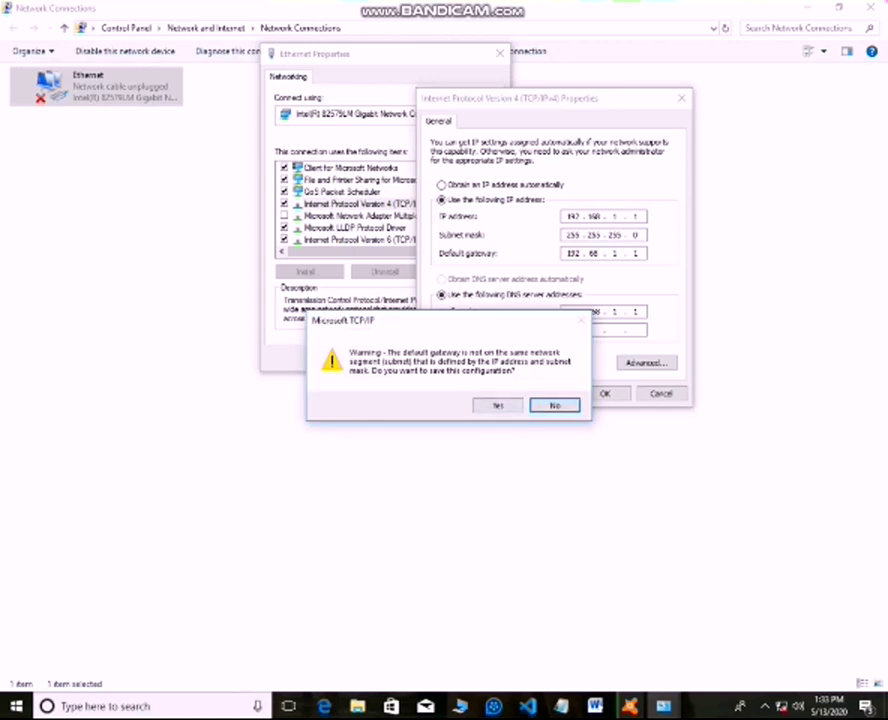
- Accept the gateway warning, save, and reopen Ethernet's IPv4 properties to verify them
key("y")
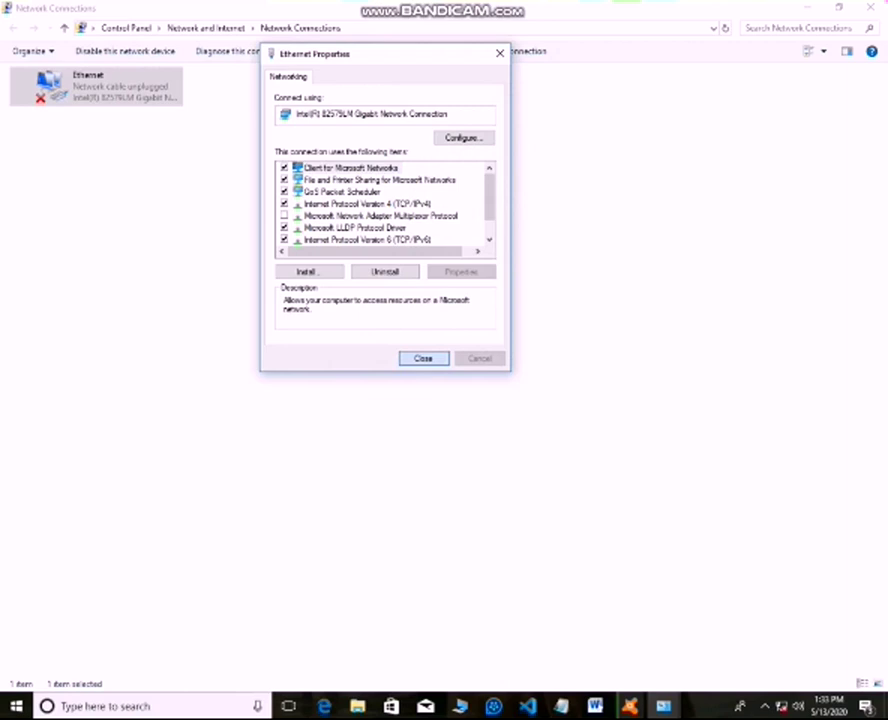
key("Return")
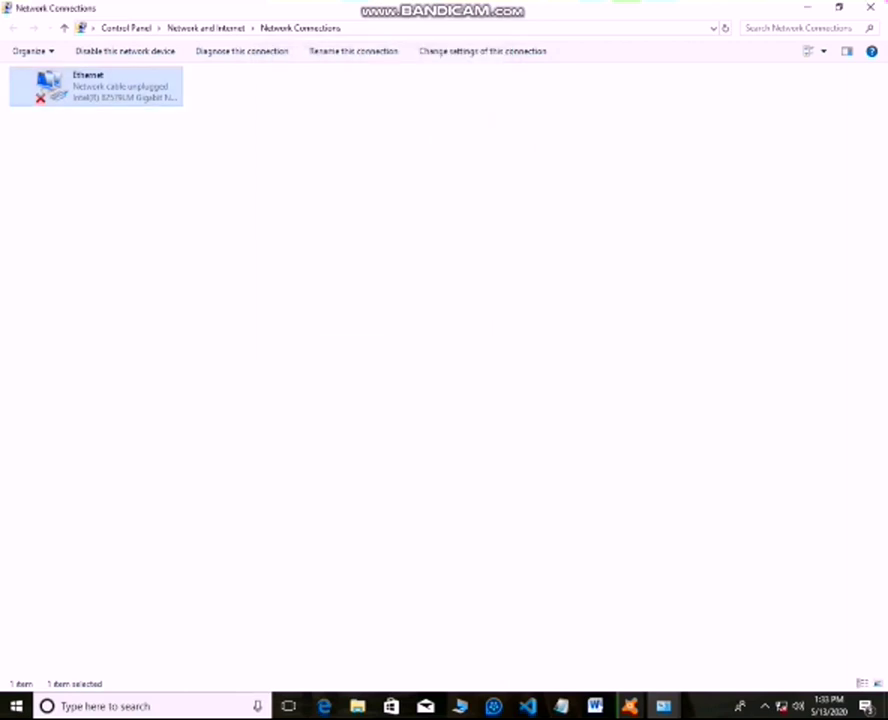
right_click(118, 94)
left_click(160, 229)
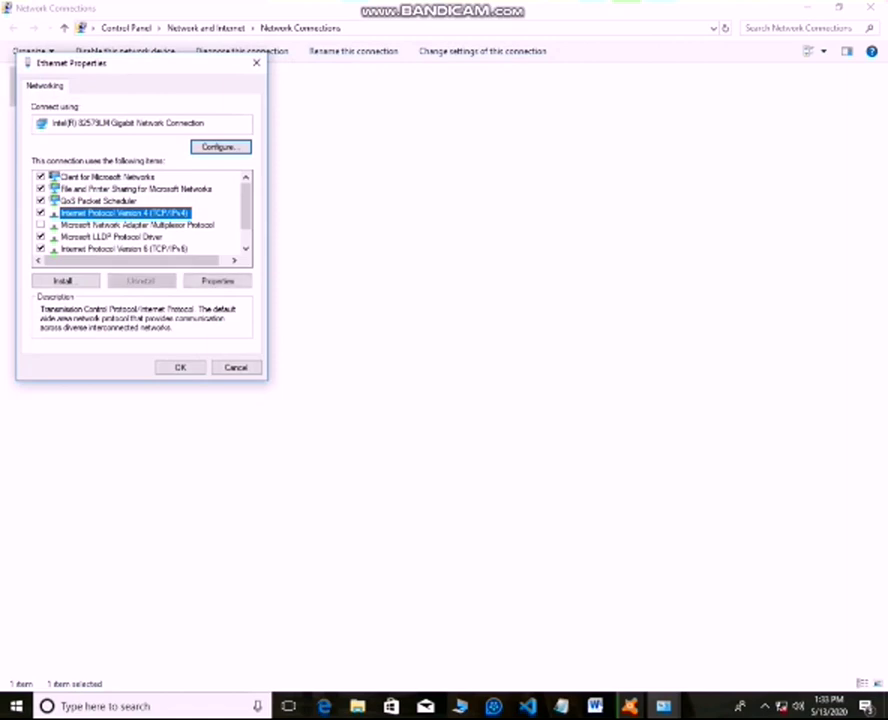
key("alt+r")
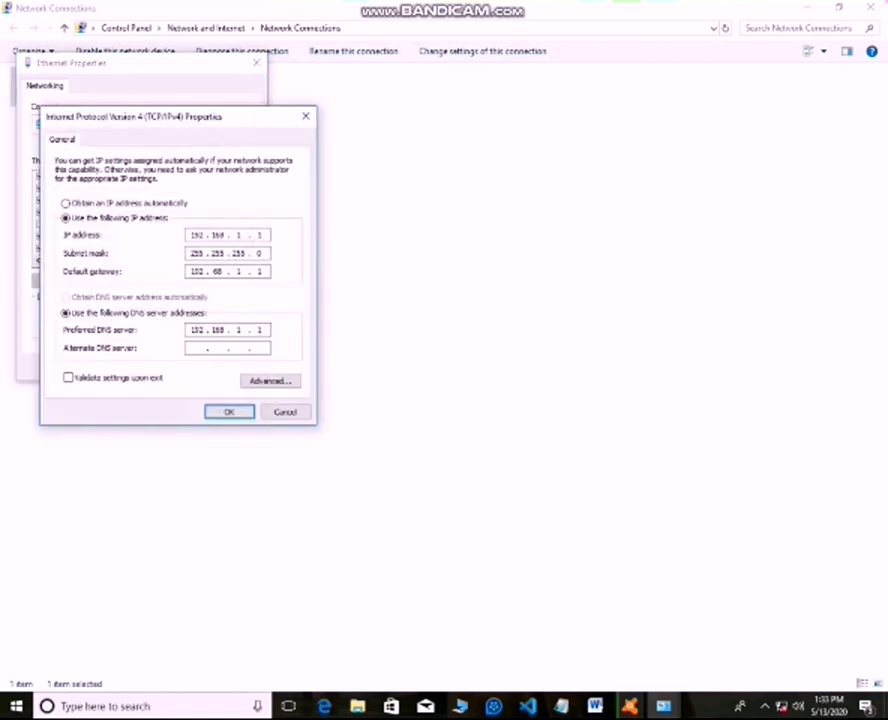
key("Return")
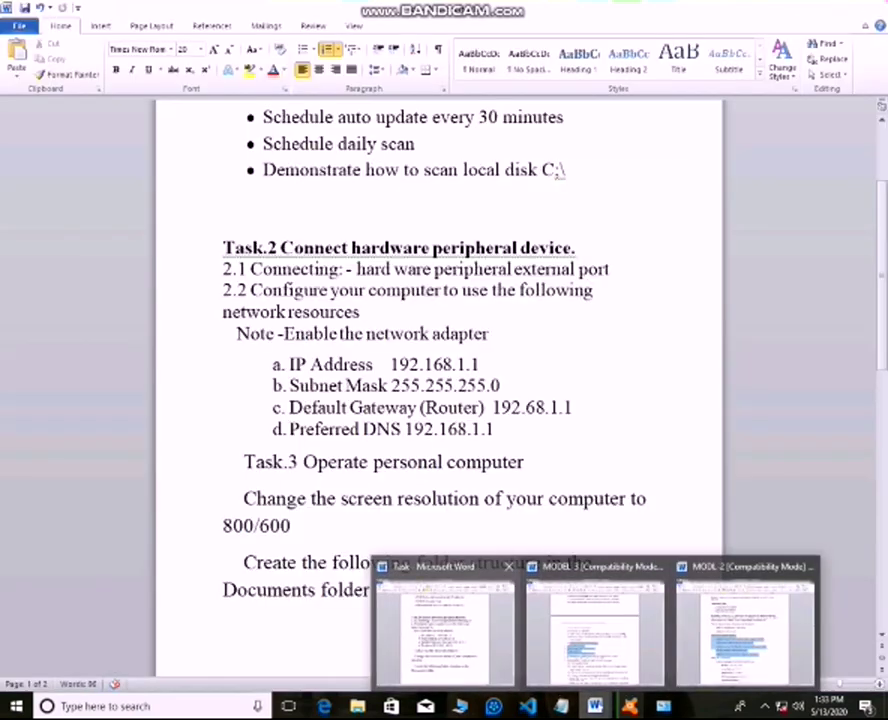
left_click(450, 630)
scroll(438, 390, "down", 2)
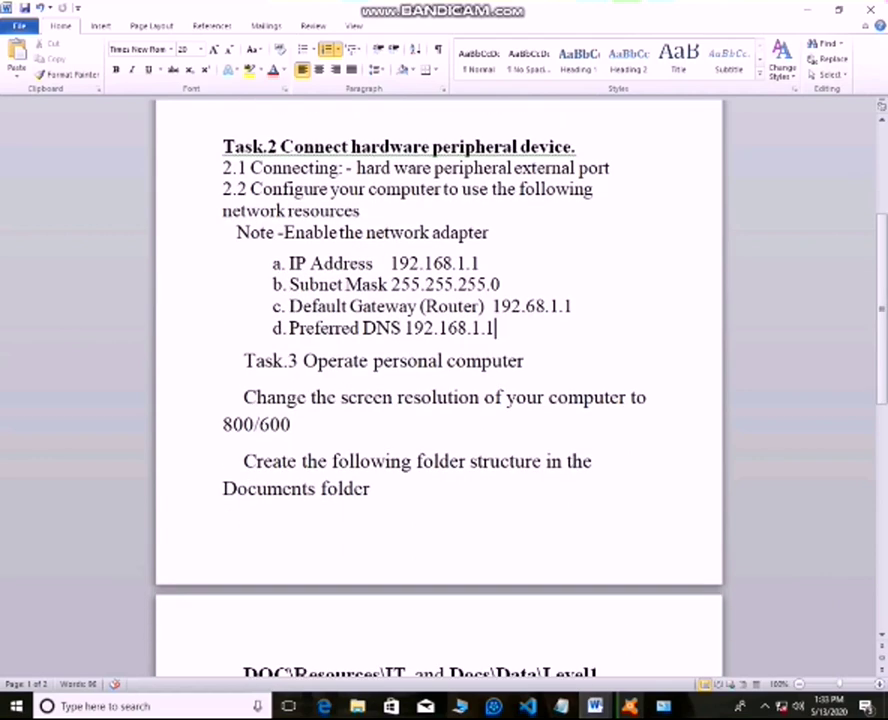
scroll(438, 390, "down", 3)
scroll(438, 390, "up", 5)
scroll(438, 390, "up", 3)
scroll(438, 390, "up", 1)
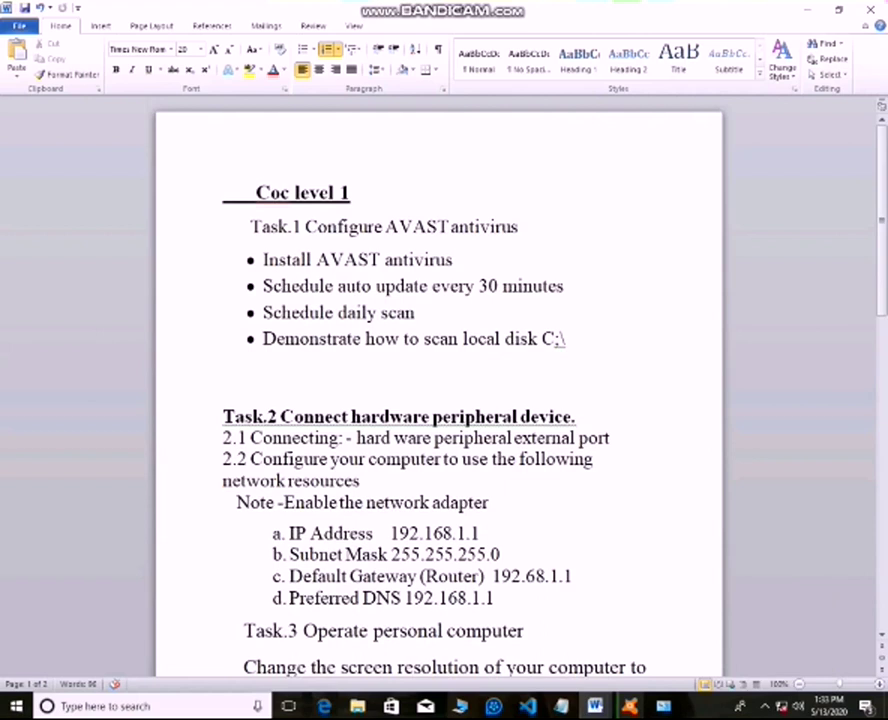
left_click(497, 598)
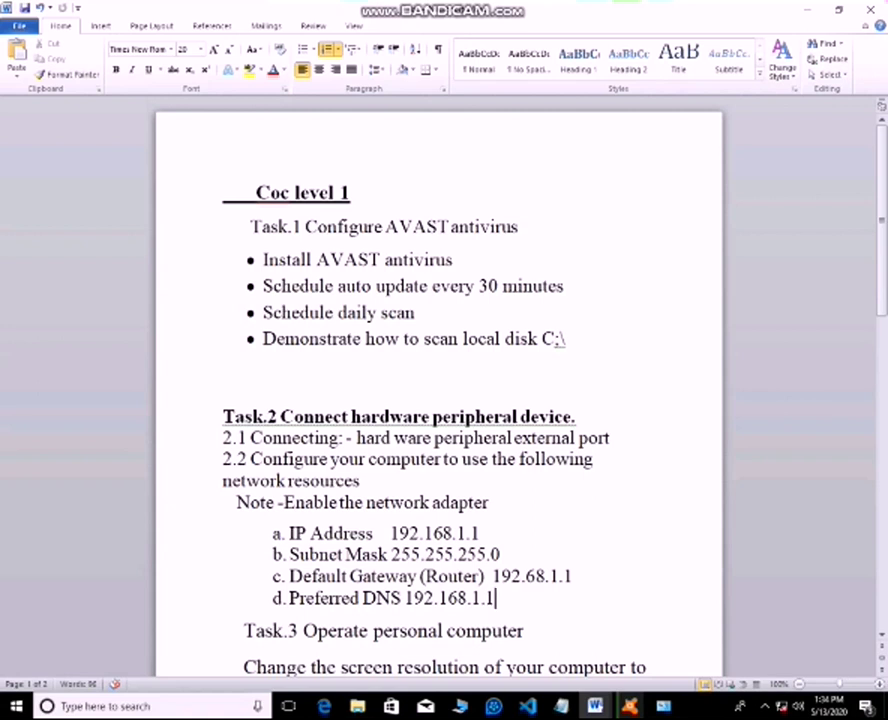
scroll(438, 400, "down", 2)
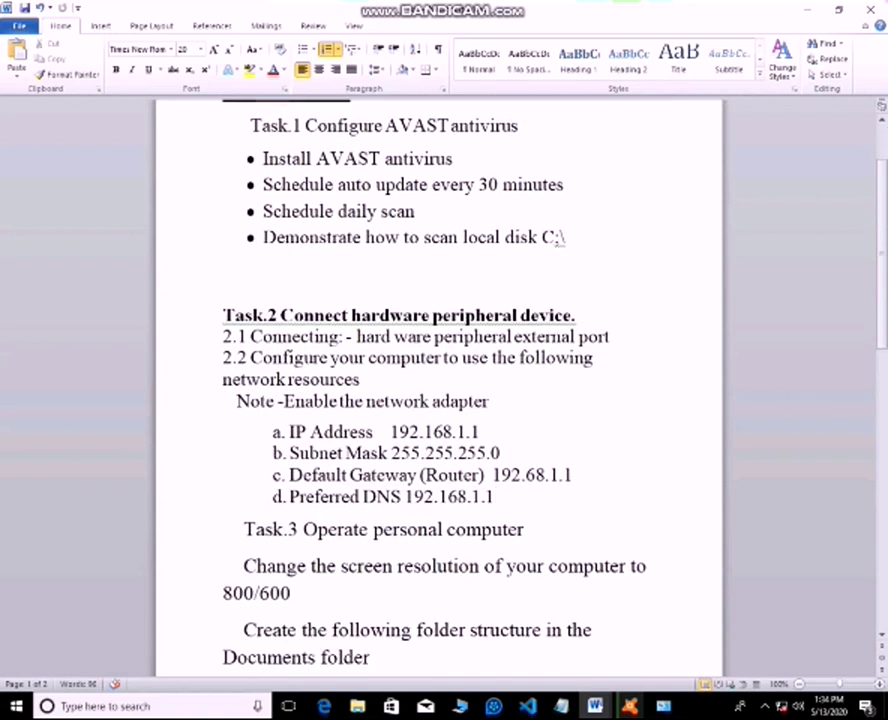